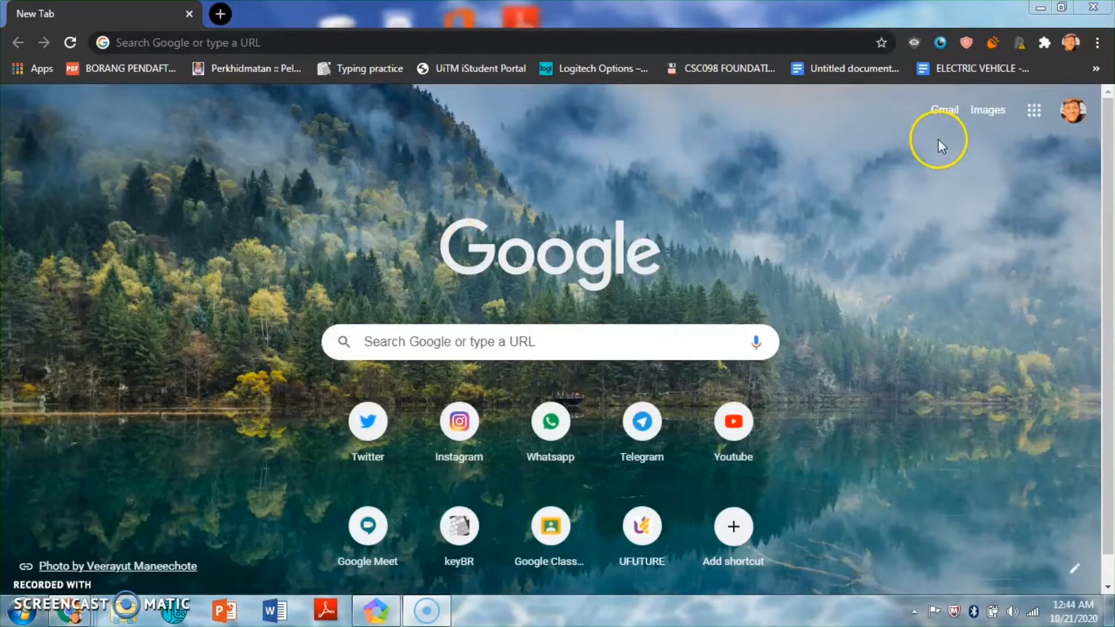
# - Launch Google Sheets from Chrome's Google apps launcher
pyautogui.click(1038, 113)
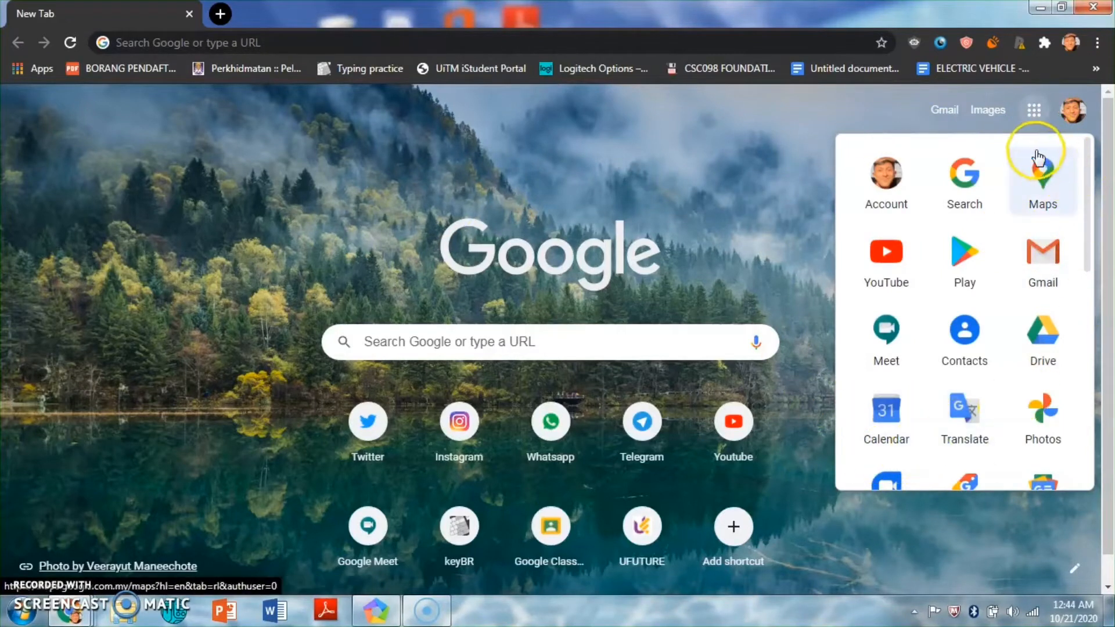
pyautogui.scroll(-5, 937, 266)
pyautogui.click(943, 264)
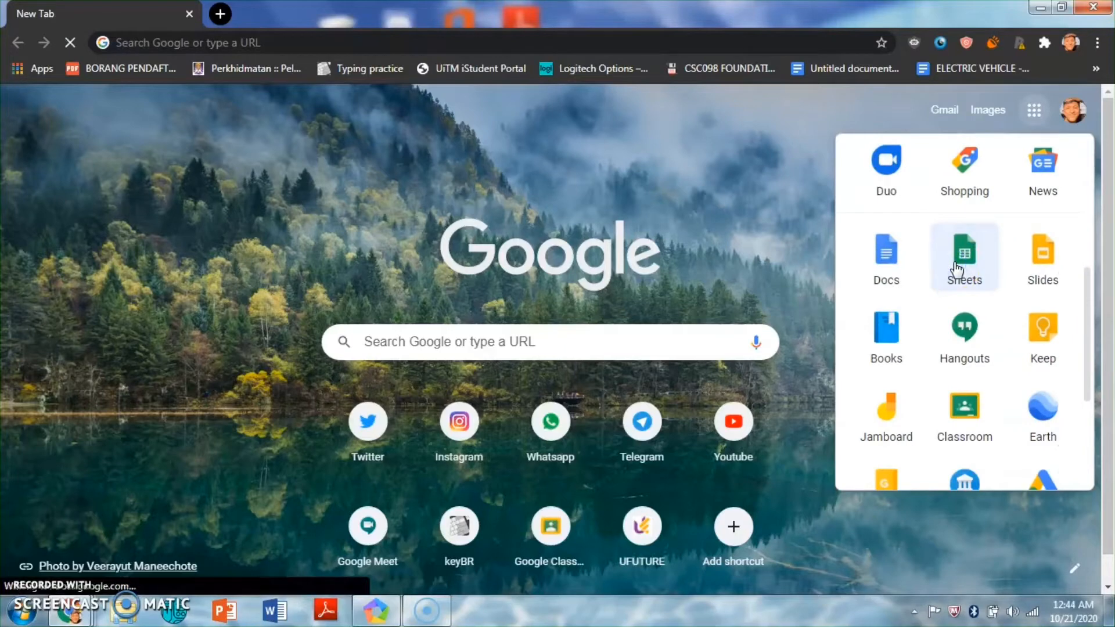
pyautogui.click(100, 149)
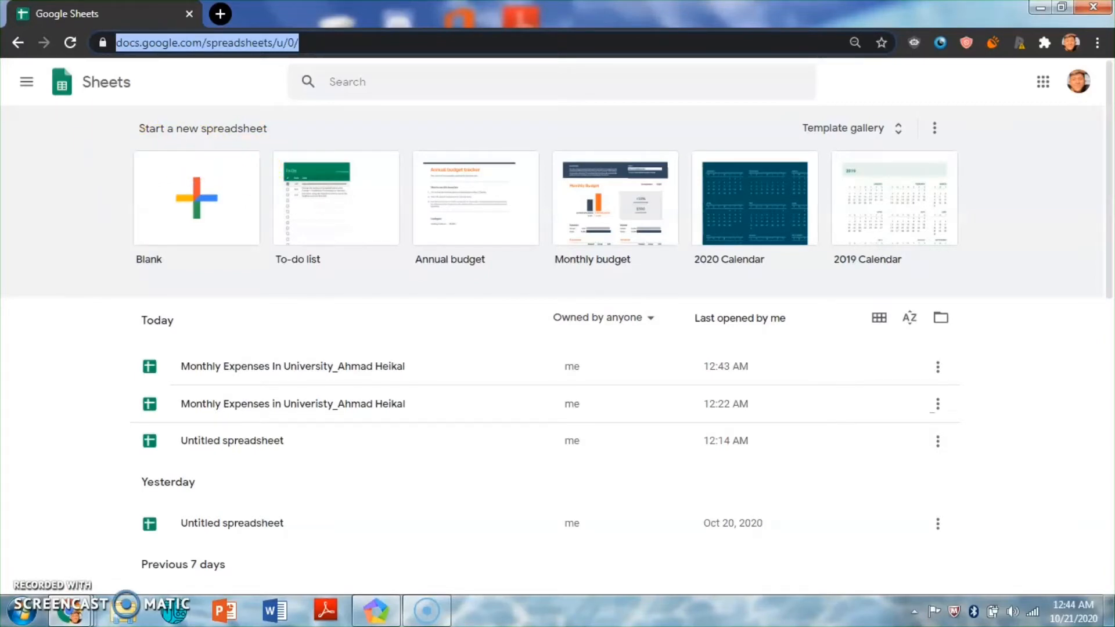
# - Create a blank spreadsheet titled 'Monthly Expenses in University_' followed by the author's name
pyautogui.click(208, 178)
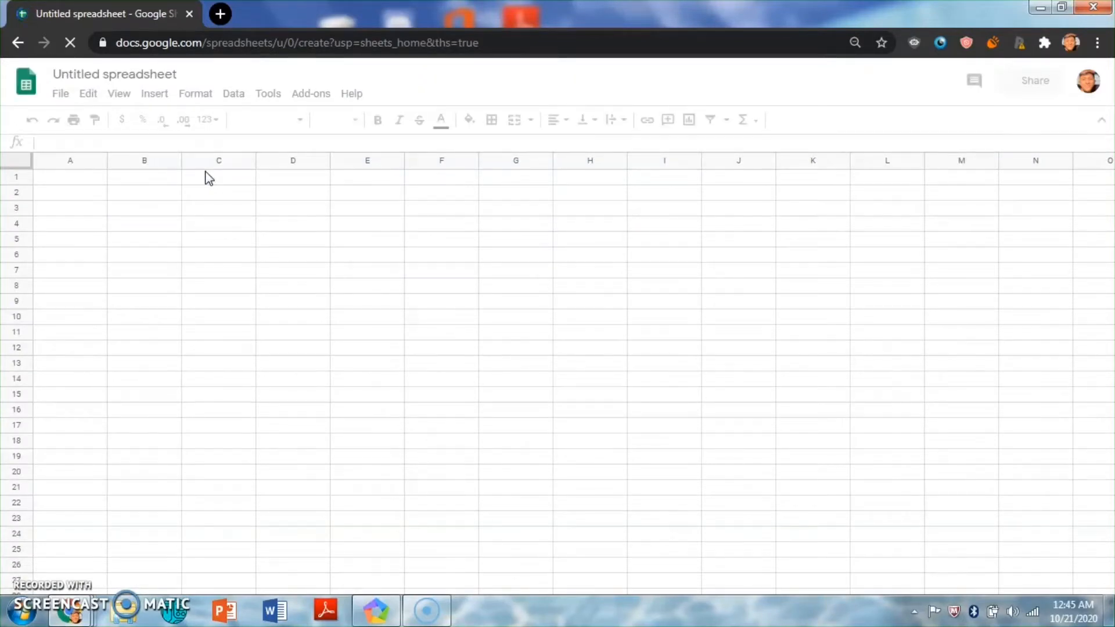
pyautogui.click(200, 178)
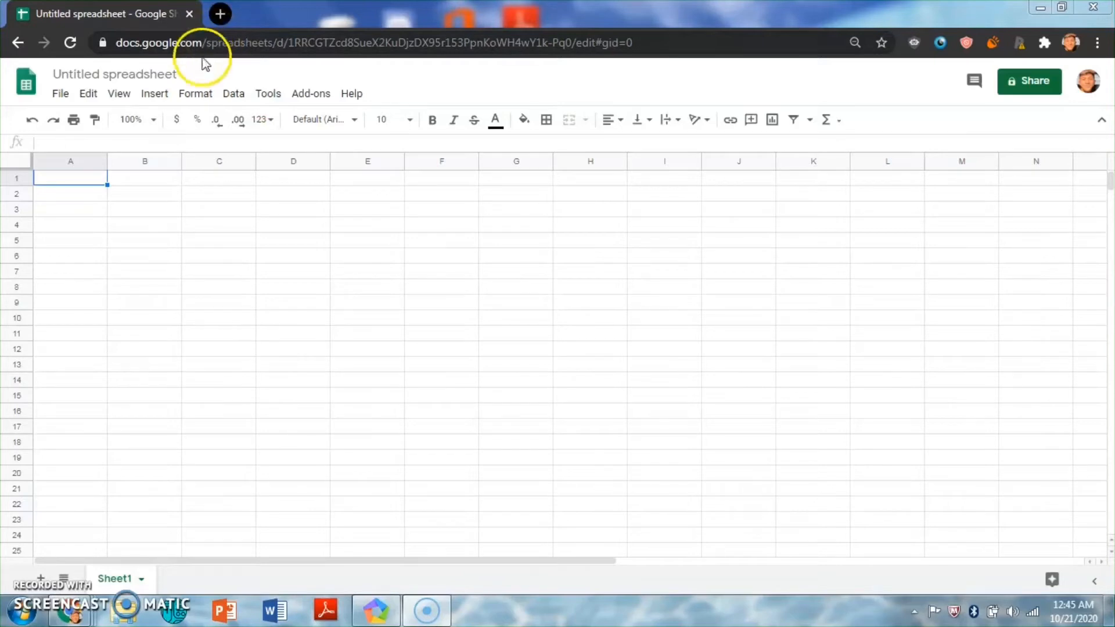
pyautogui.click(152, 74)
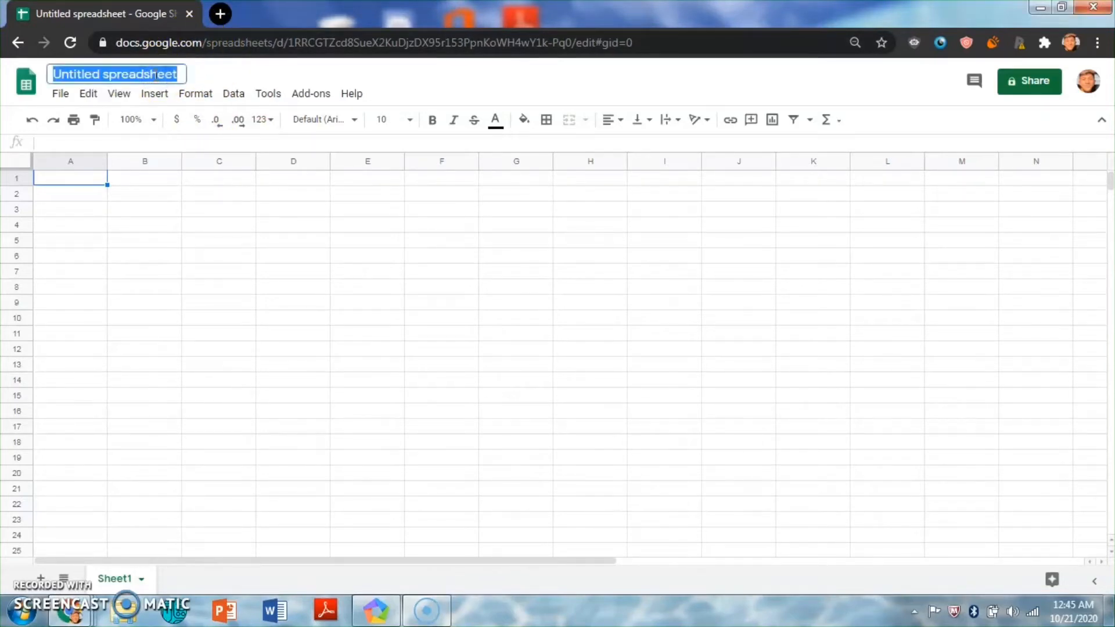
pyautogui.write('Mon')
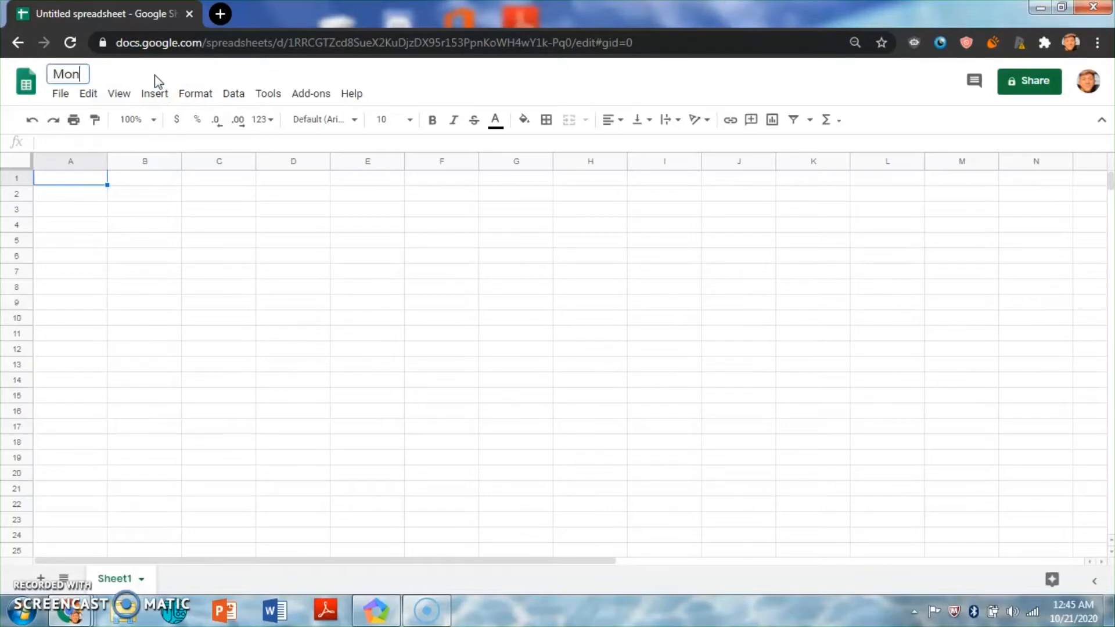
pyautogui.write('thly Expen')
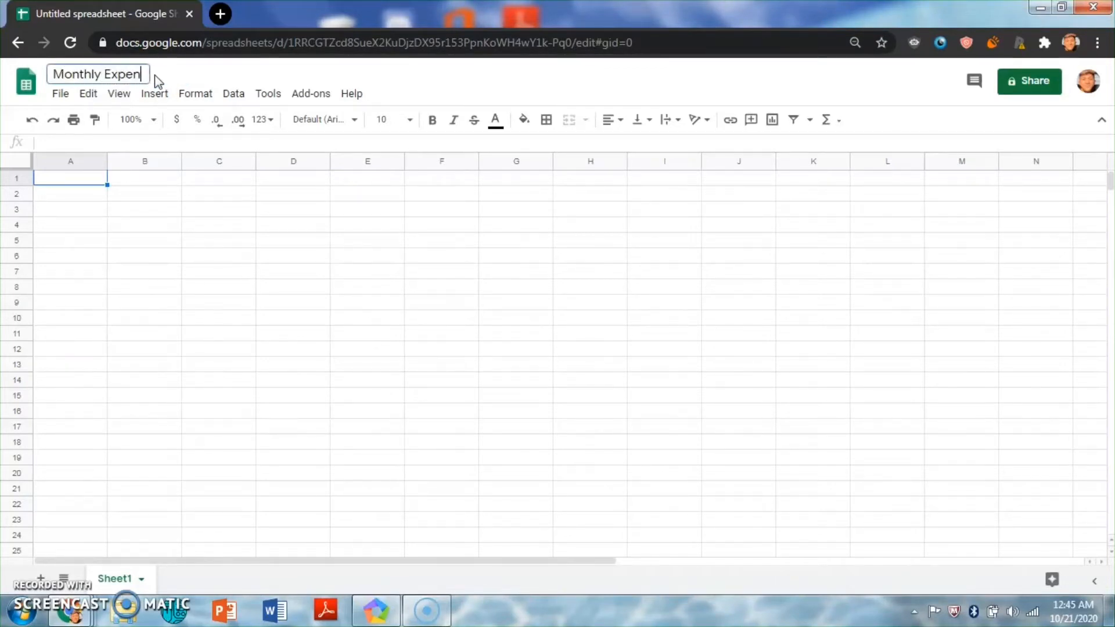
pyautogui.write('ses in Univeri')
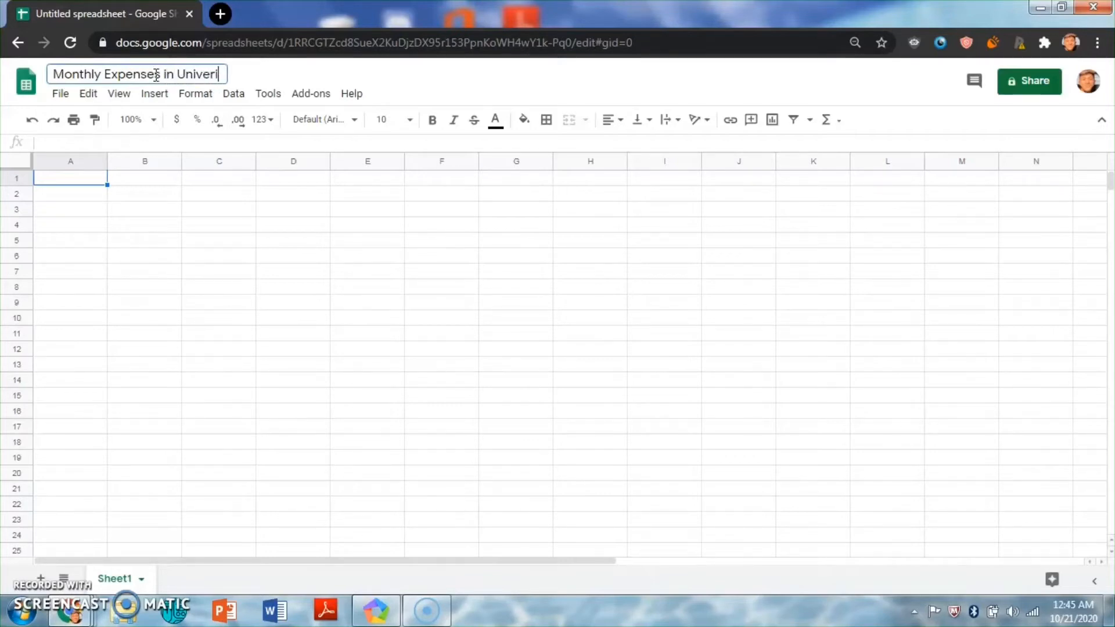
pyautogui.press('BackSpace')
pyautogui.write('sity_Ahmad Heikal')
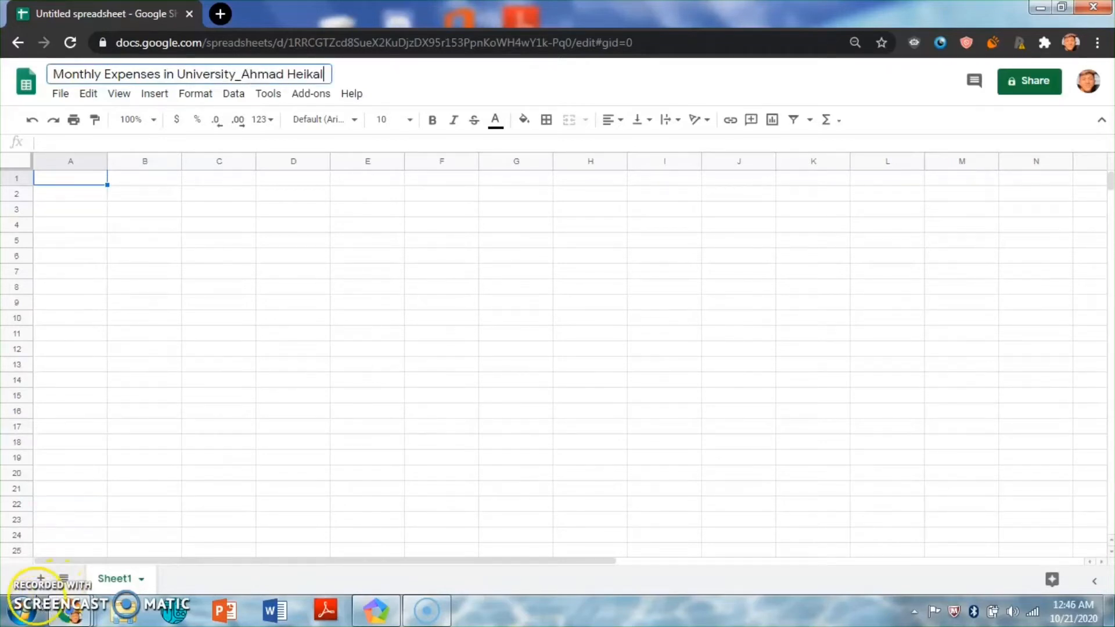
pyautogui.press('Return')
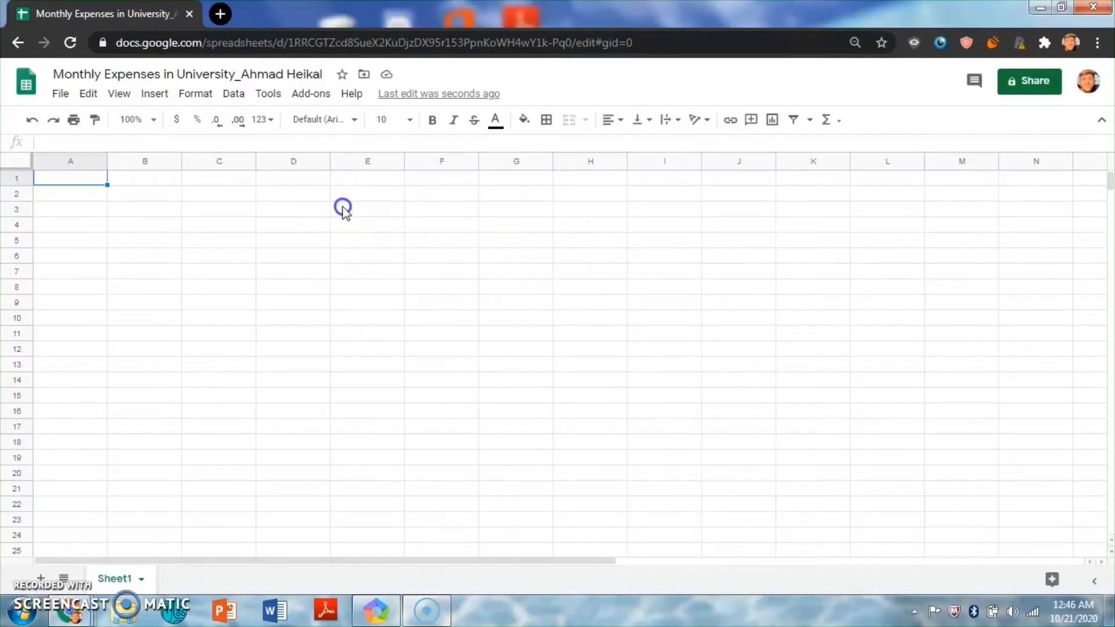
# - Apply all borders to every cell in the range E3:K10
pyautogui.moveTo(351, 211)
pyautogui.mouseDown()
pyautogui.moveTo(781, 211)
pyautogui.moveTo(802, 243)
pyautogui.moveTo(816, 320)
pyautogui.mouseUp()
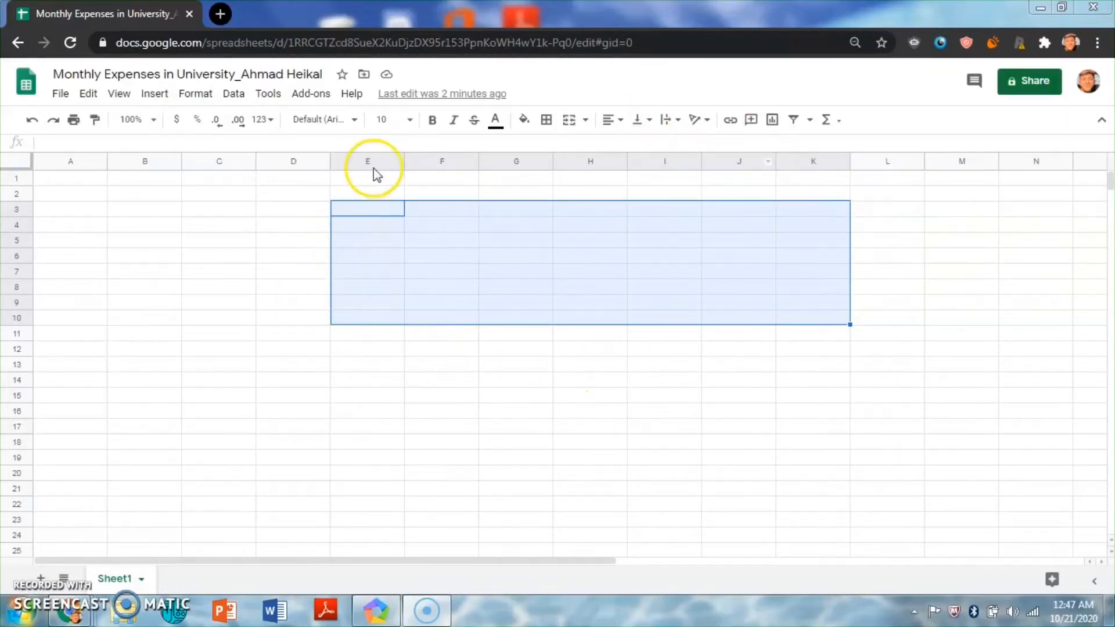
pyautogui.click(546, 120)
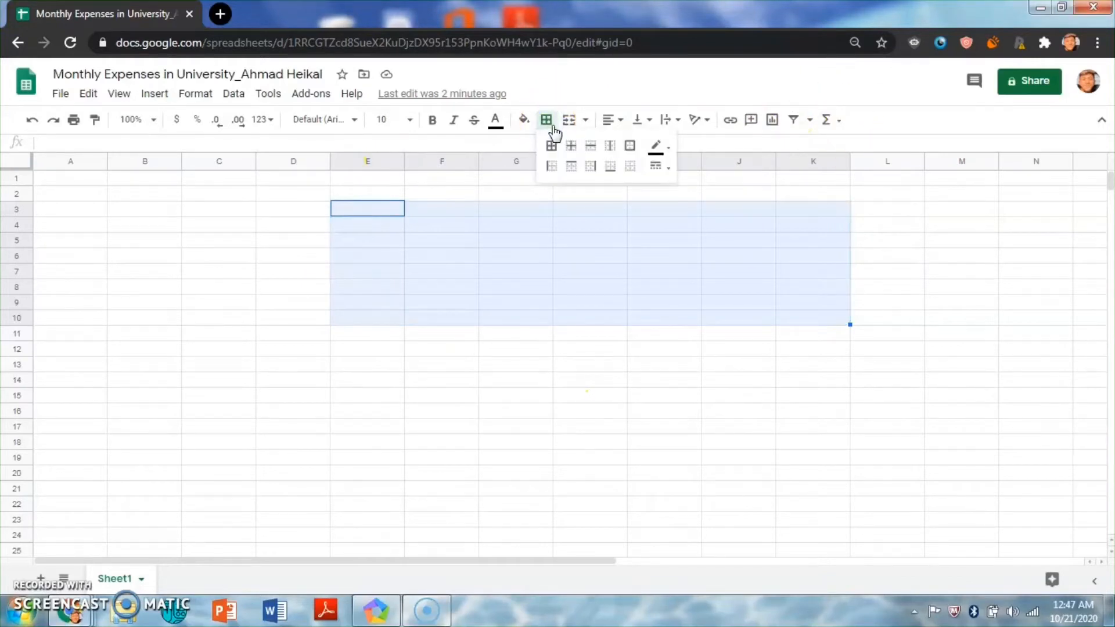
pyautogui.click(552, 146)
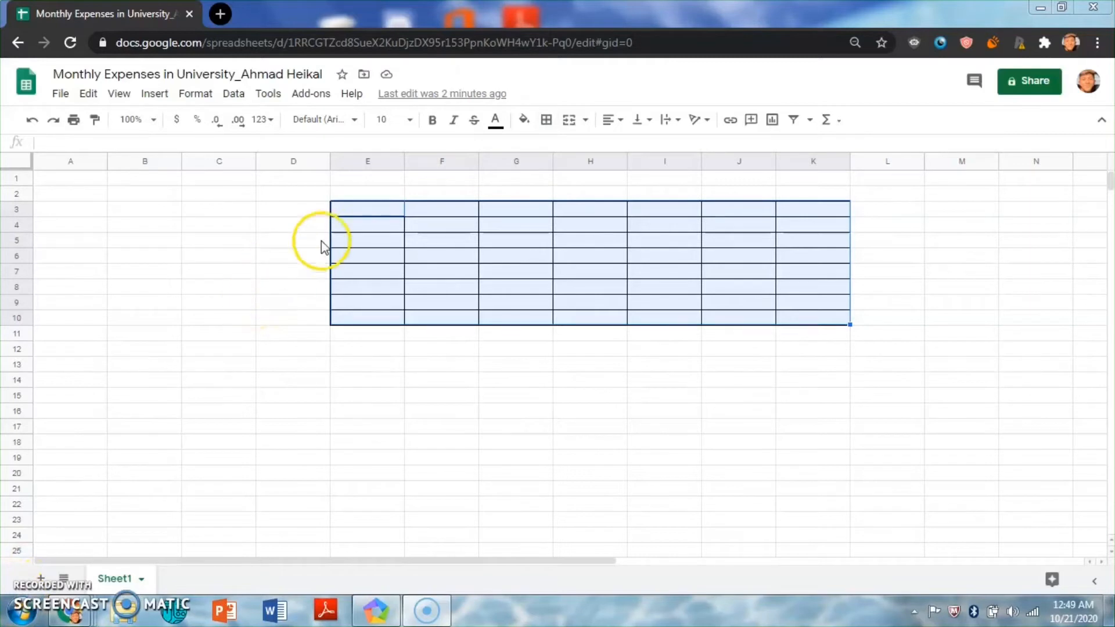
pyautogui.click(356, 218)
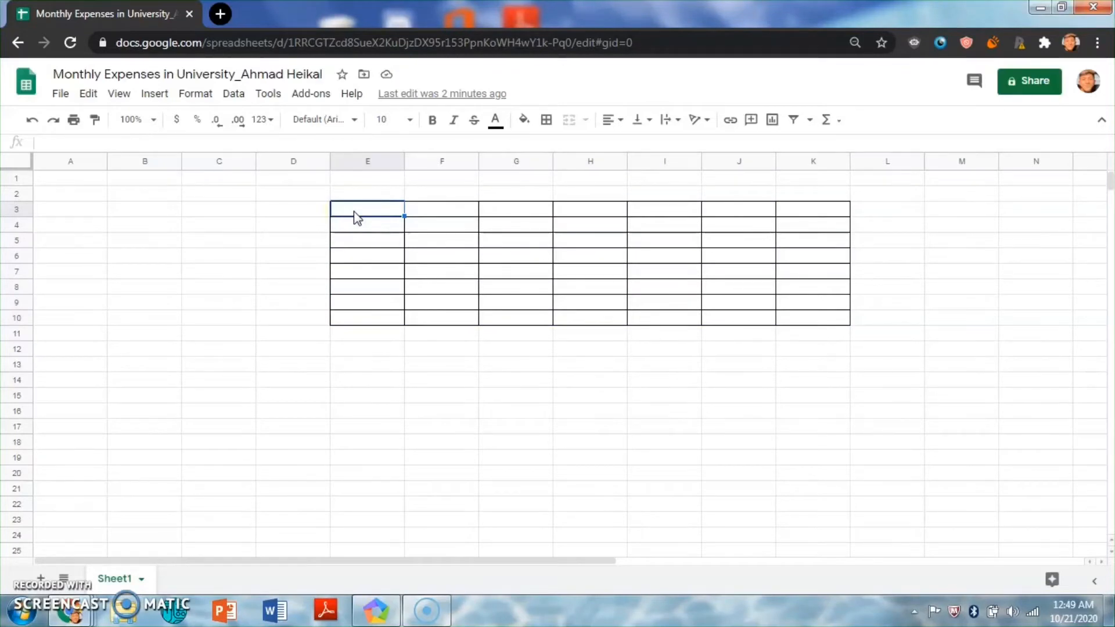
# - Enter the author's name followed by 'Monthly Expenses in University' as the title in E3
pyautogui.write('Ah')
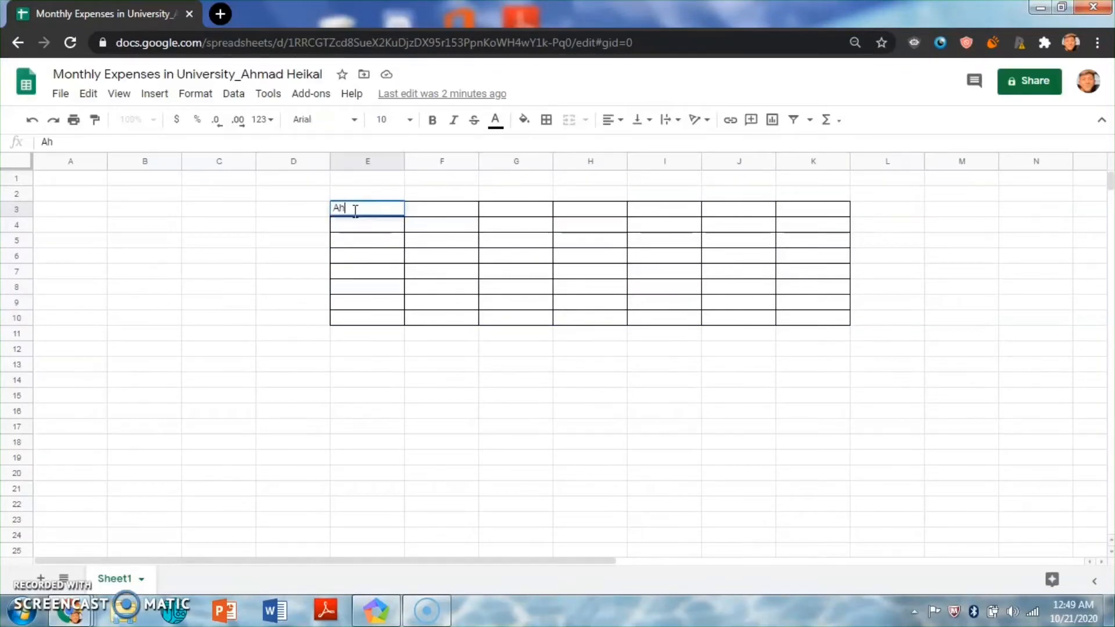
pyautogui.write('mad Heikal')
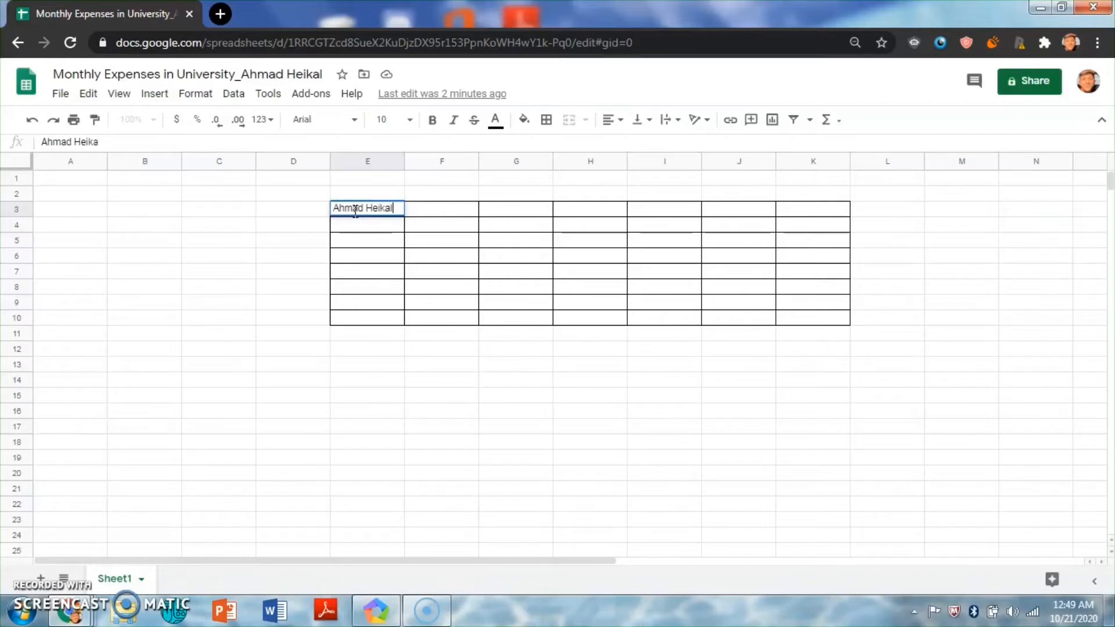
pyautogui.write("'s Mon")
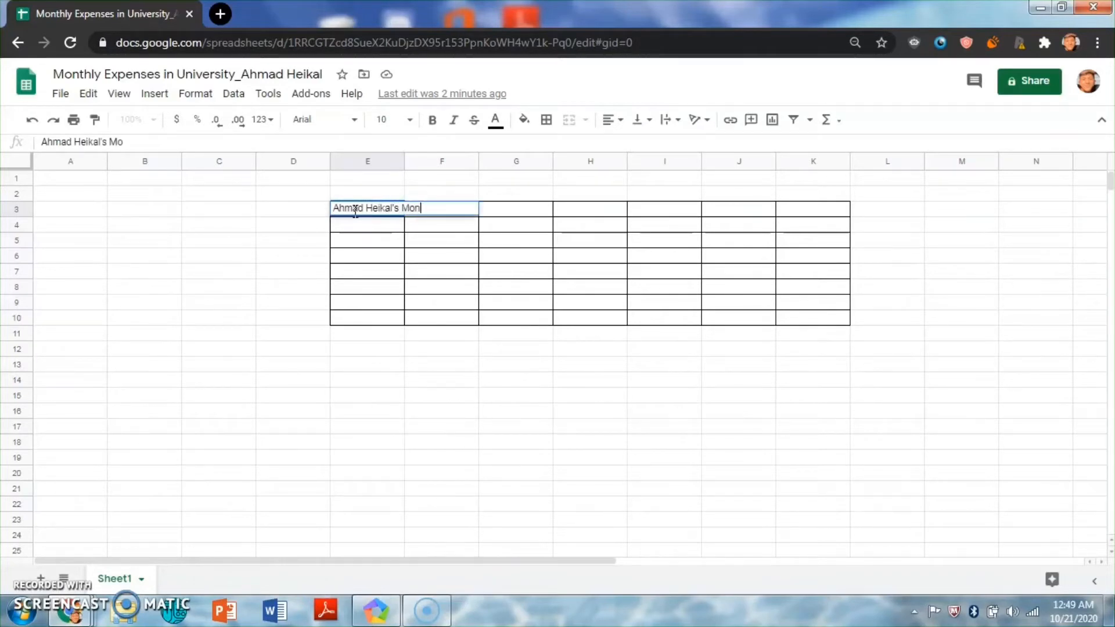
pyautogui.write('thly Expenses ')
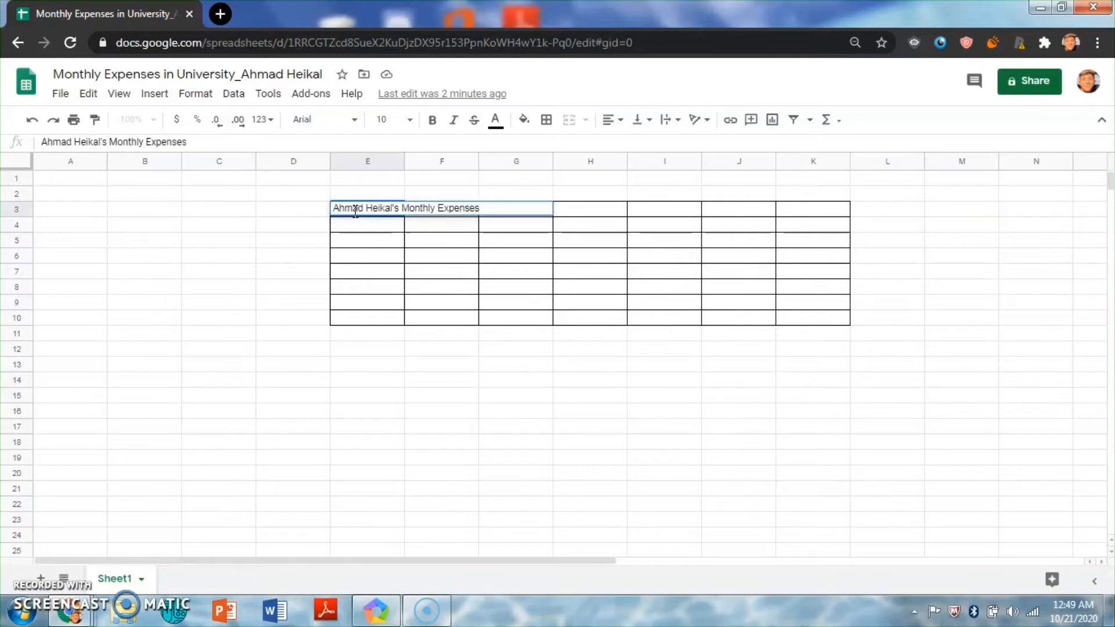
pyautogui.write('in University')
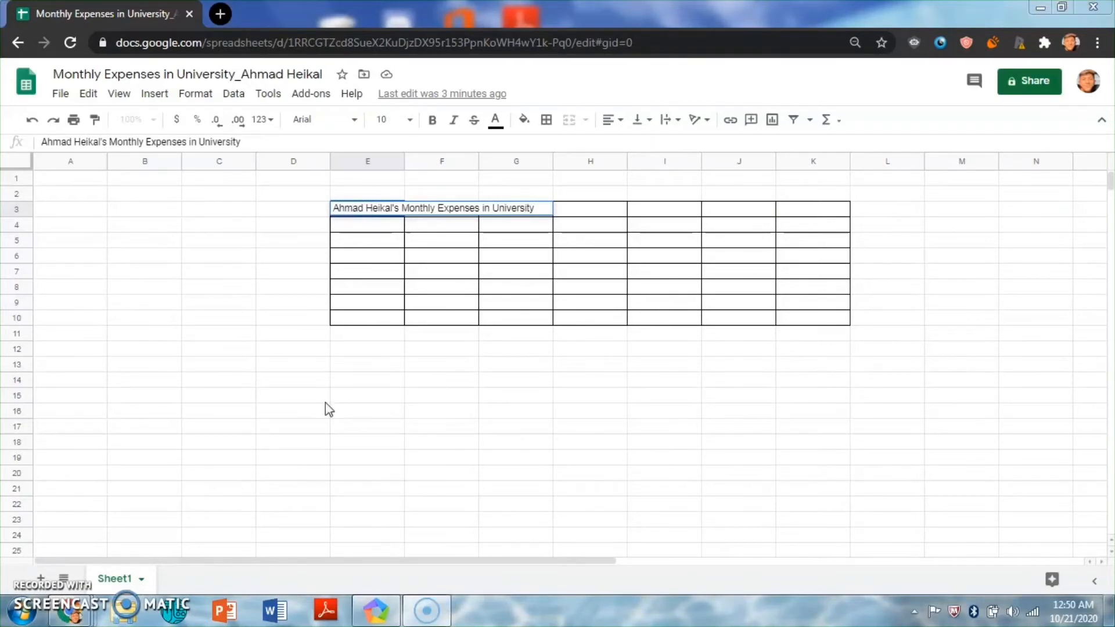
# - Enter the headers POCKET MONEY, FOODS and DRINKS in F4:H4
pyautogui.click(452, 231)
pyautogui.write('POCKET MONEy')
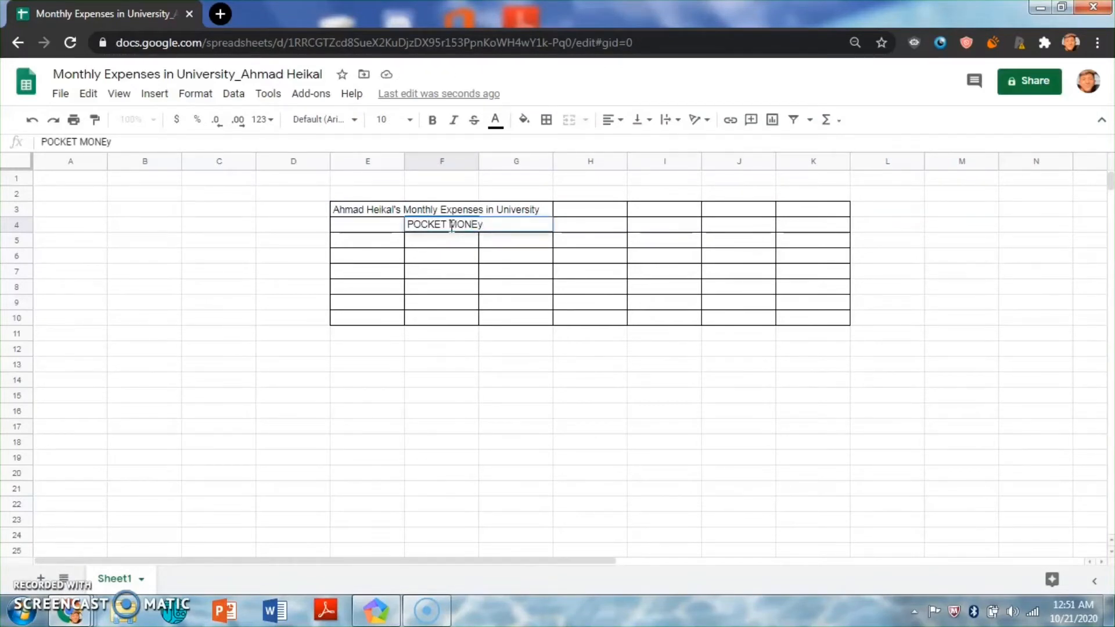
pyautogui.press('BackSpace')
pyautogui.write('Y')
pyautogui.press('Tab')
pyautogui.write('FOOD')
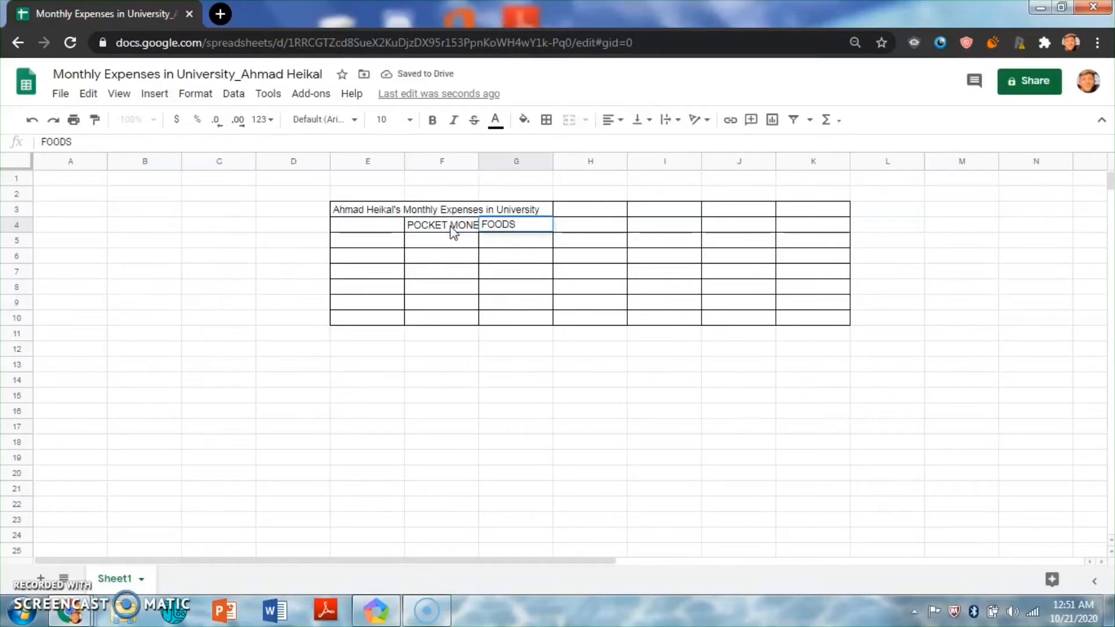
pyautogui.press('Tab')
pyautogui.write('DRINKS')
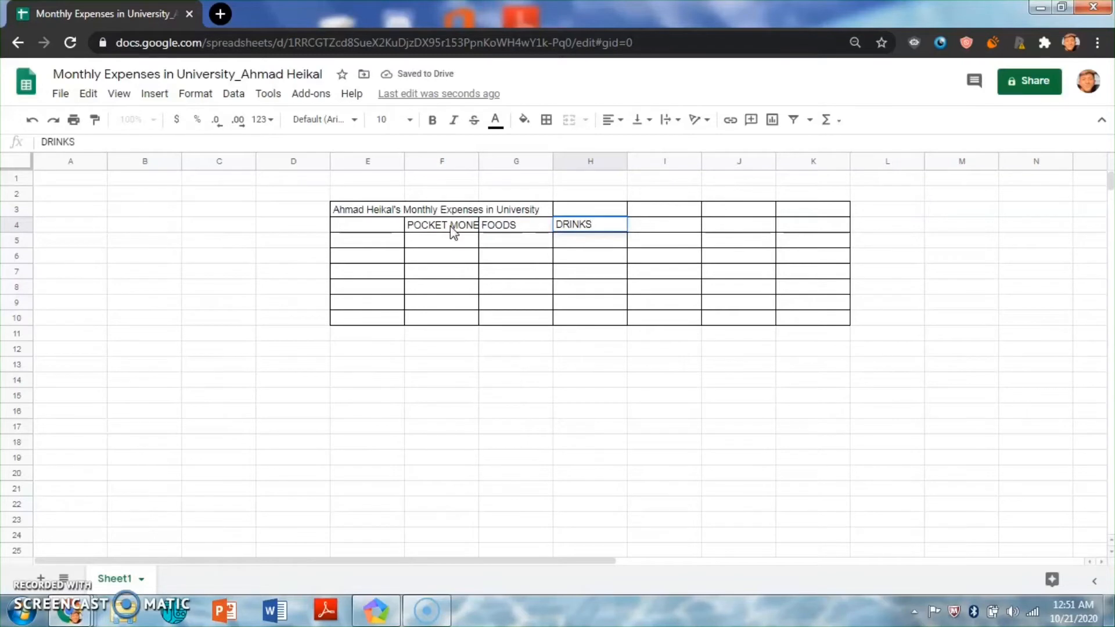
pyautogui.press('Tab')
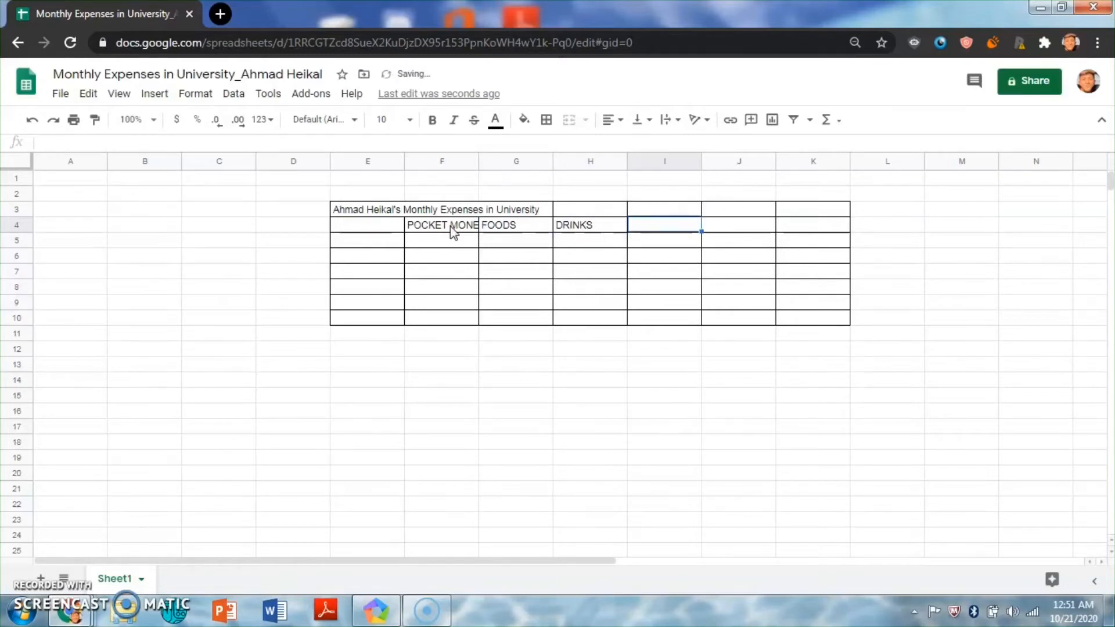
# - Enter LAUNDRIES, TOTAL MONTHLY EXPENSES and SAVINGS in I4:K4
pyautogui.write('LAUNDRIES')
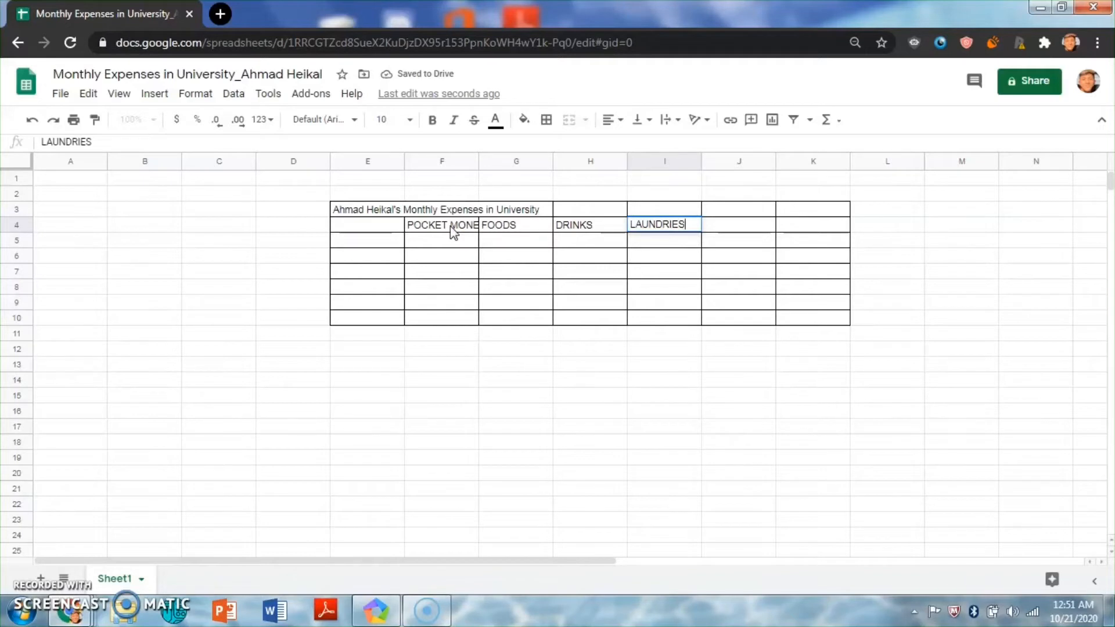
pyautogui.press('Tab')
pyautogui.write('TOT')
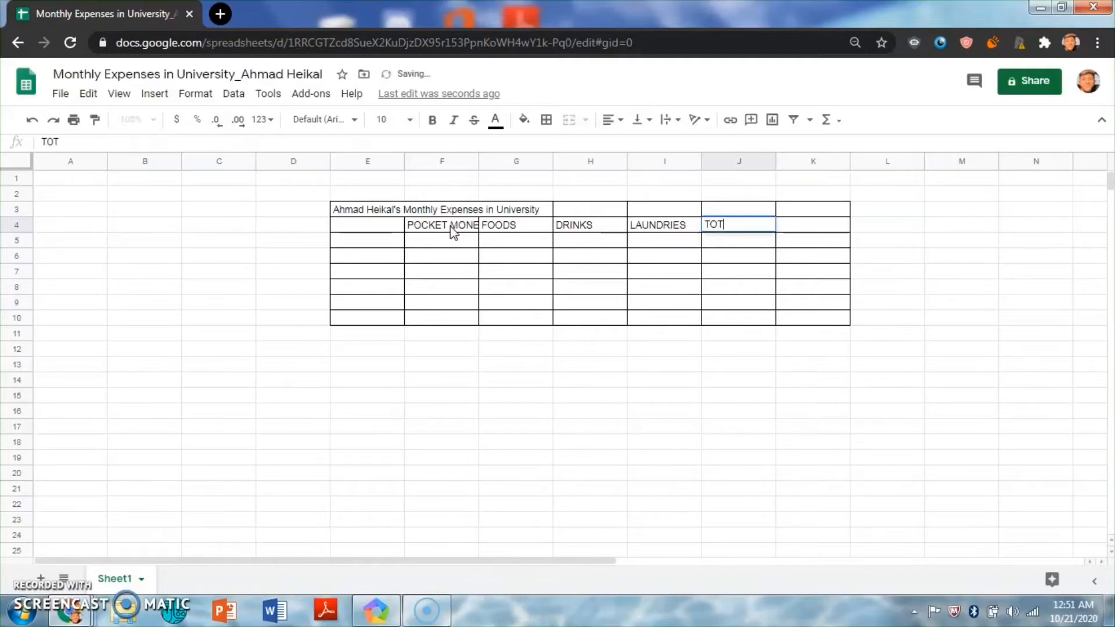
pyautogui.write('AL MONTHL')
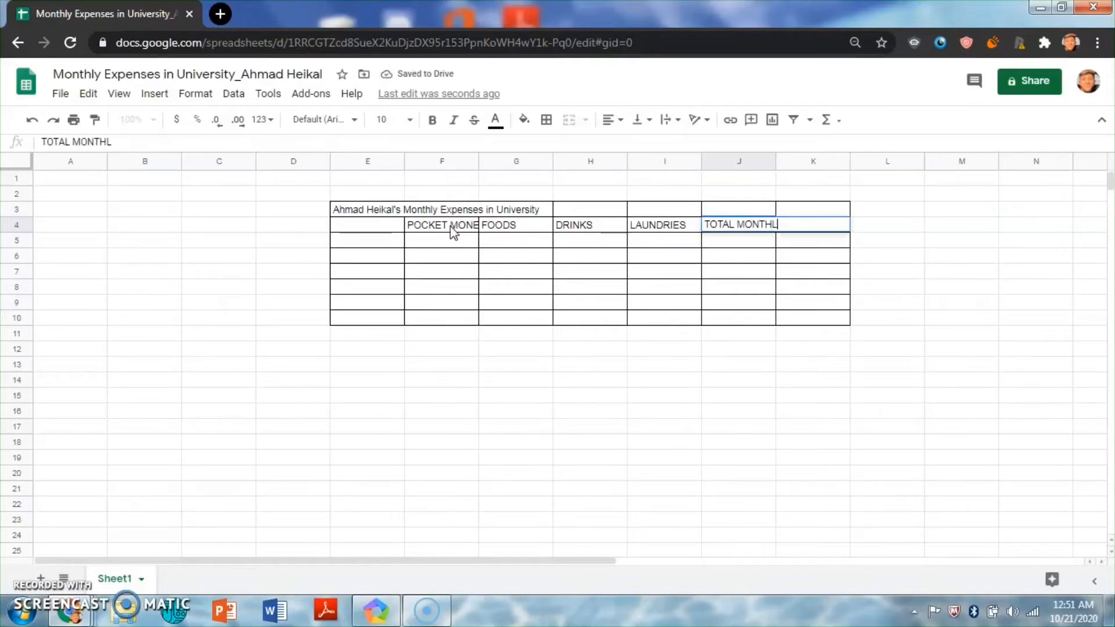
pyautogui.write('Y EXPENS')
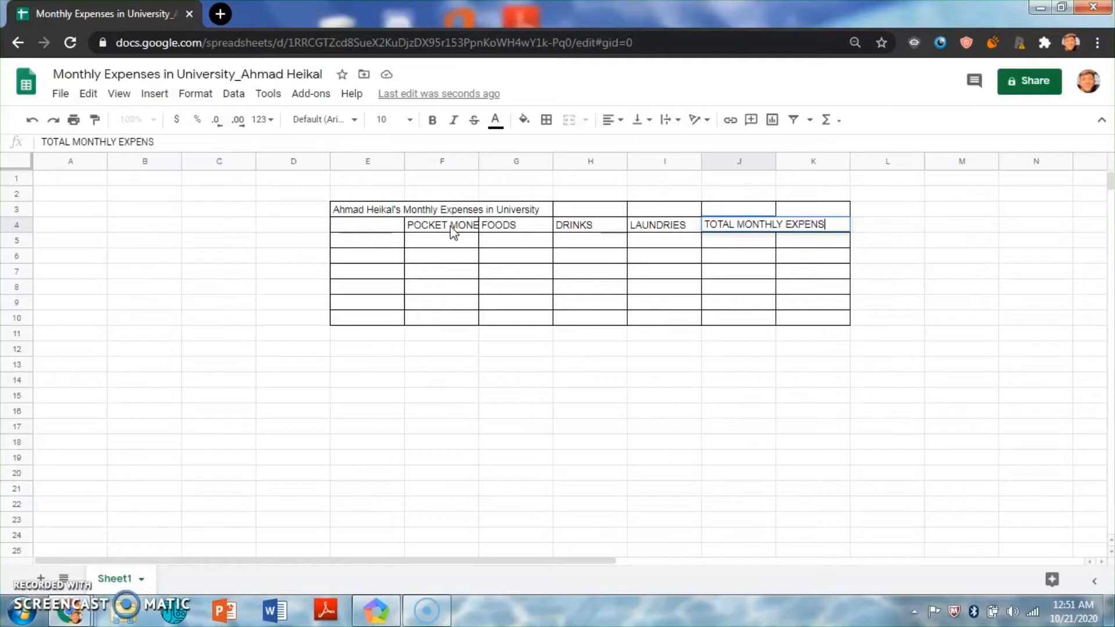
pyautogui.write('ES')
pyautogui.press('Tab')
pyautogui.write('SABINGS')
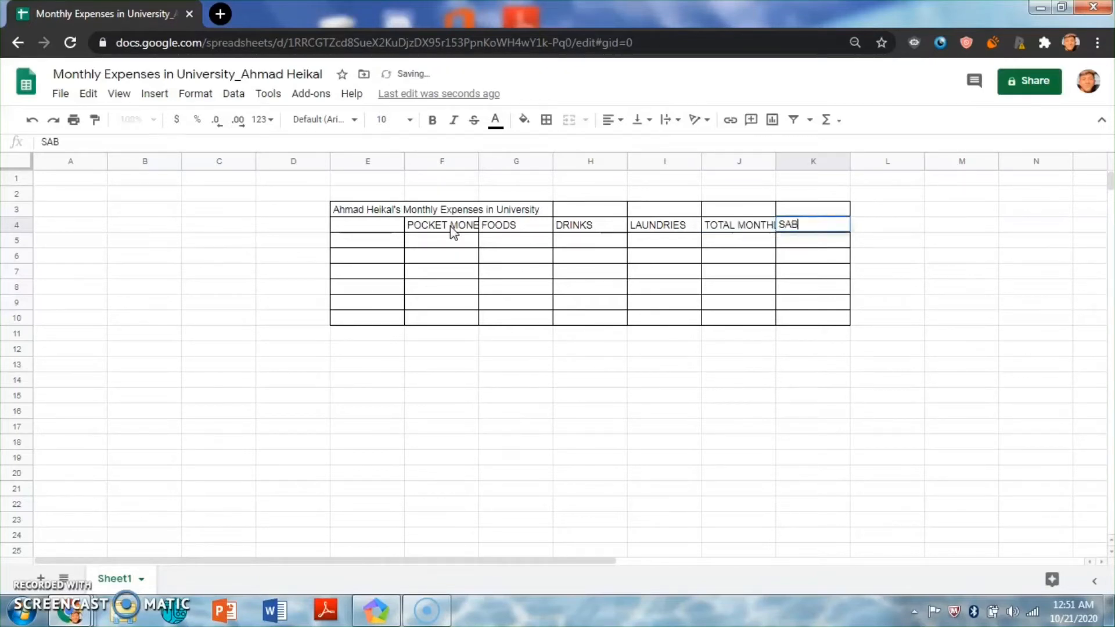
pyautogui.press('BackSpace')
pyautogui.press('BackSpace')
pyautogui.press('BackSpace')
pyautogui.press('BackSpace')
pyautogui.press('BackSpace')
pyautogui.write('VINGS')
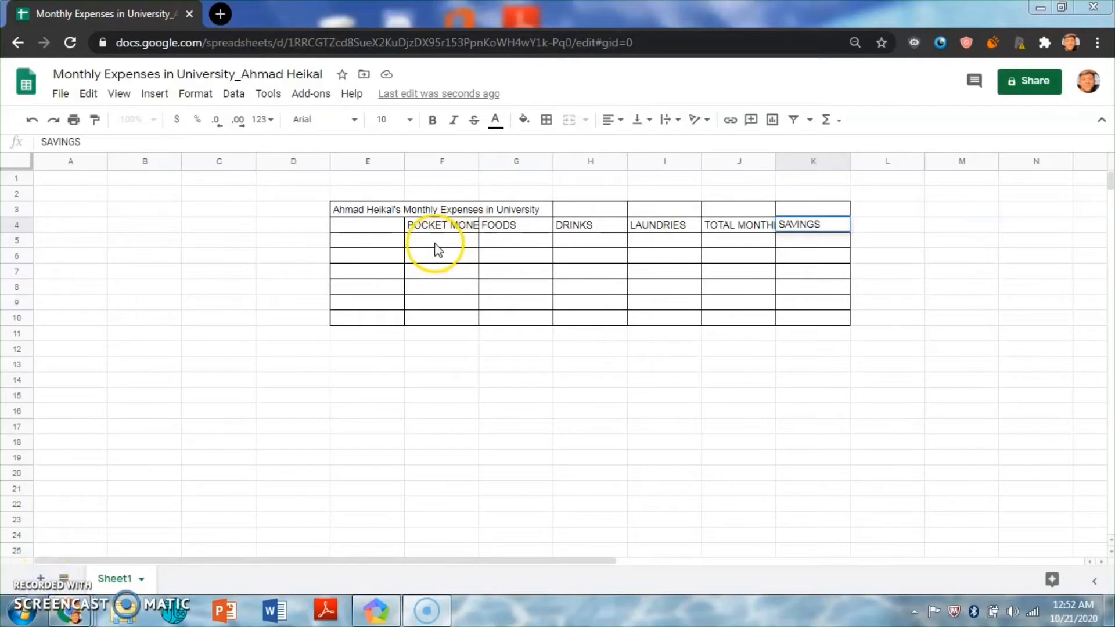
# - Type JULY in E5 and AUGUST in E6
pyautogui.click(375, 239)
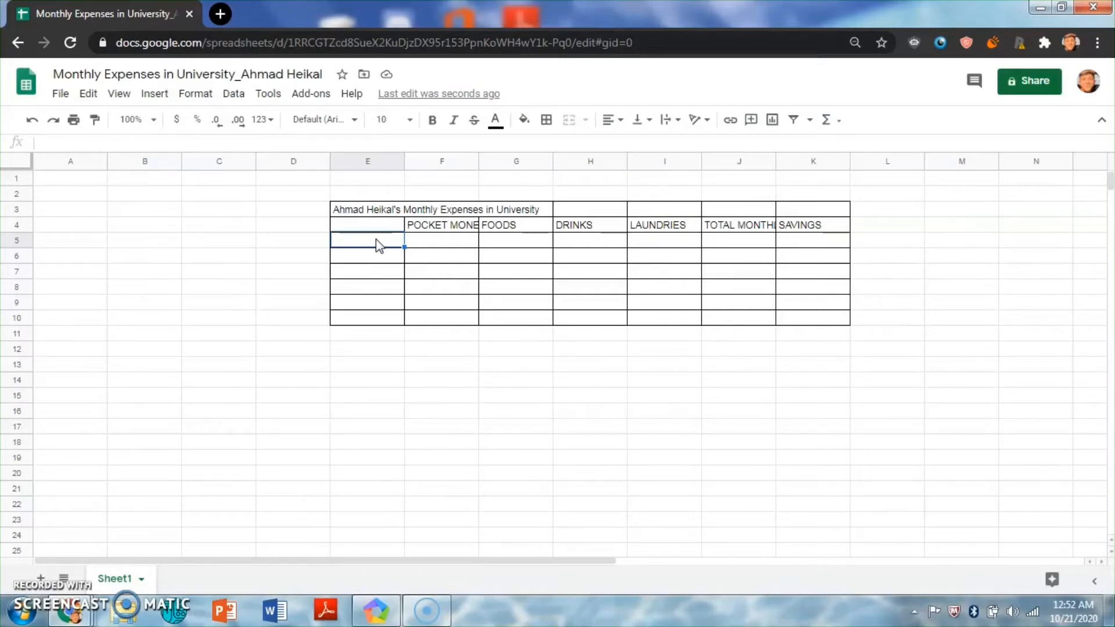
pyautogui.write('JULY')
pyautogui.click(351, 256)
pyautogui.write('AUGUSt')
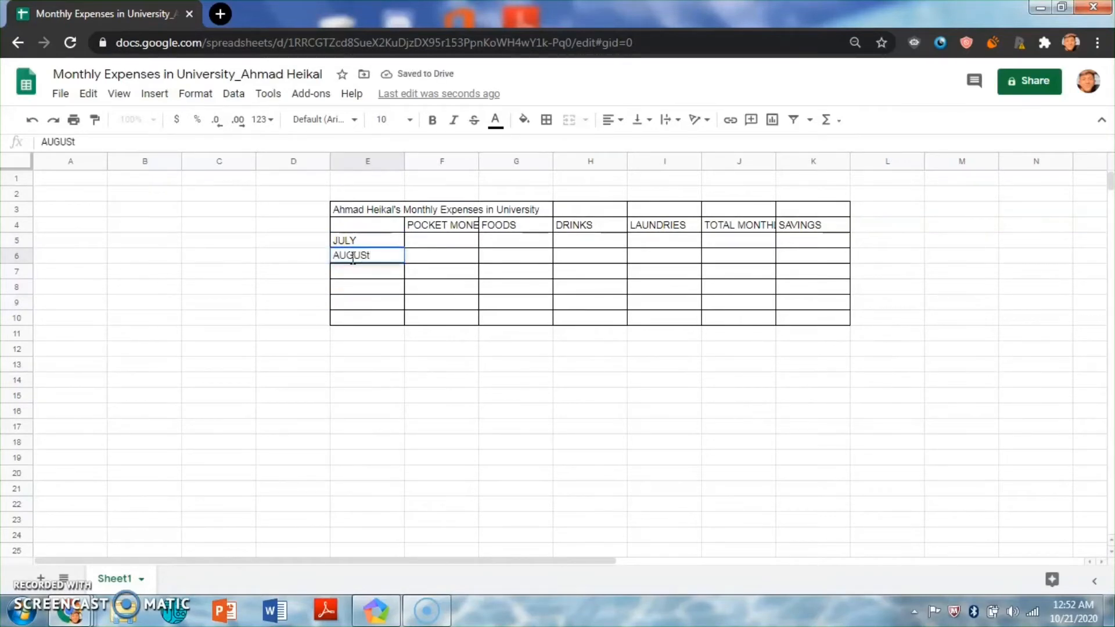
pyautogui.press('BackSpace')
pyautogui.write('T')
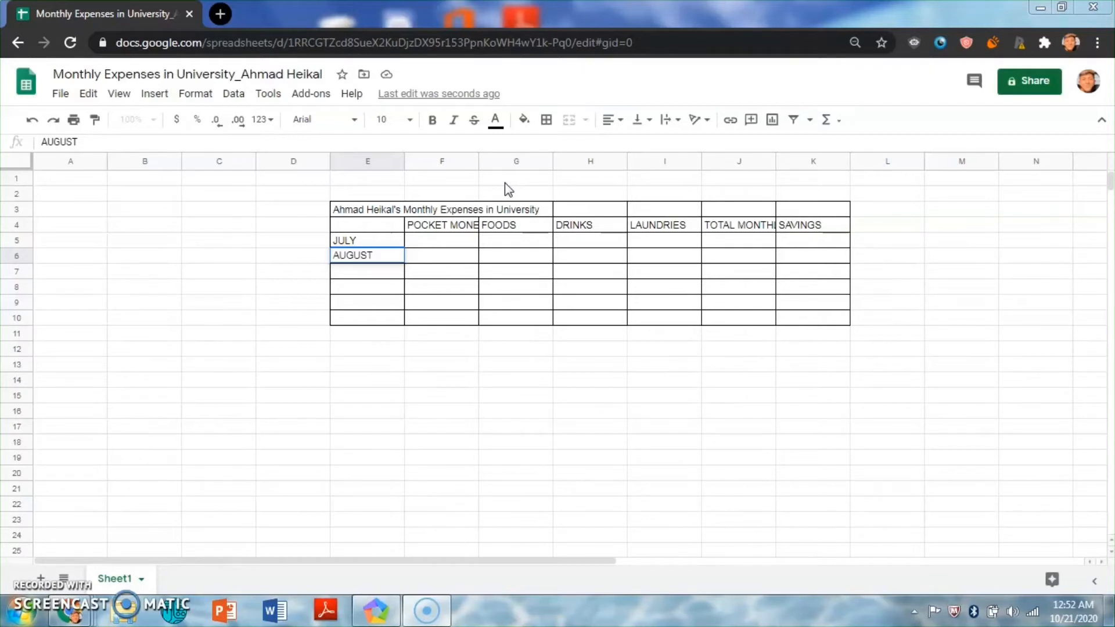
# - Autofill the month series down to E9, adding SEPTEMBER, OCTOBER and NOVEMBER
pyautogui.click(364, 243)
pyautogui.moveTo(364, 243); pyautogui.dragTo(377, 257)
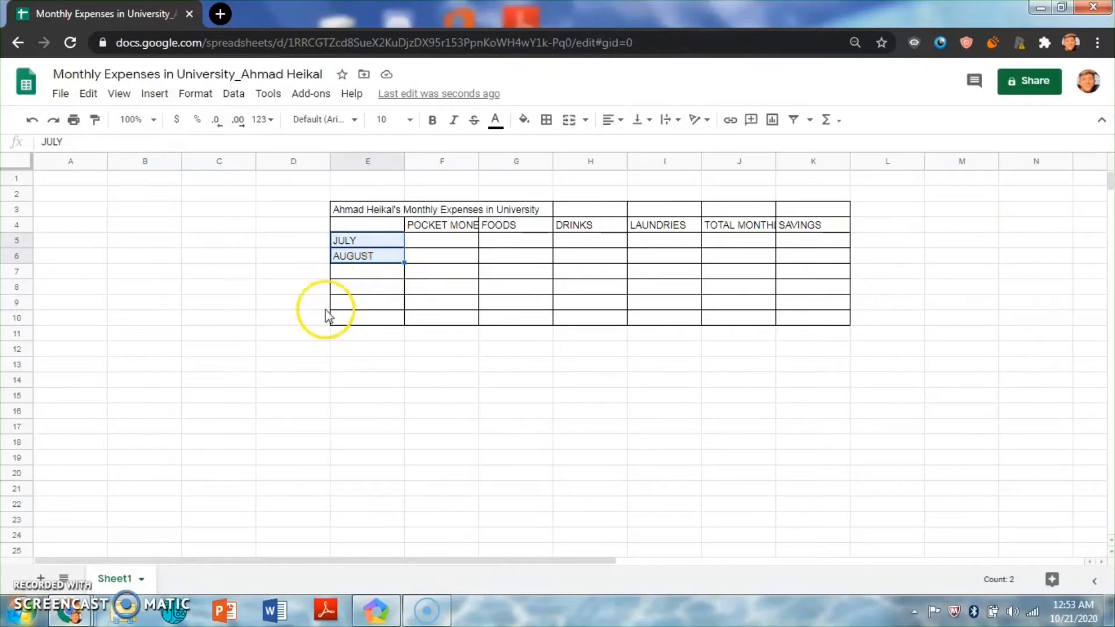
pyautogui.moveTo(404, 262); pyautogui.dragTo(406, 305)
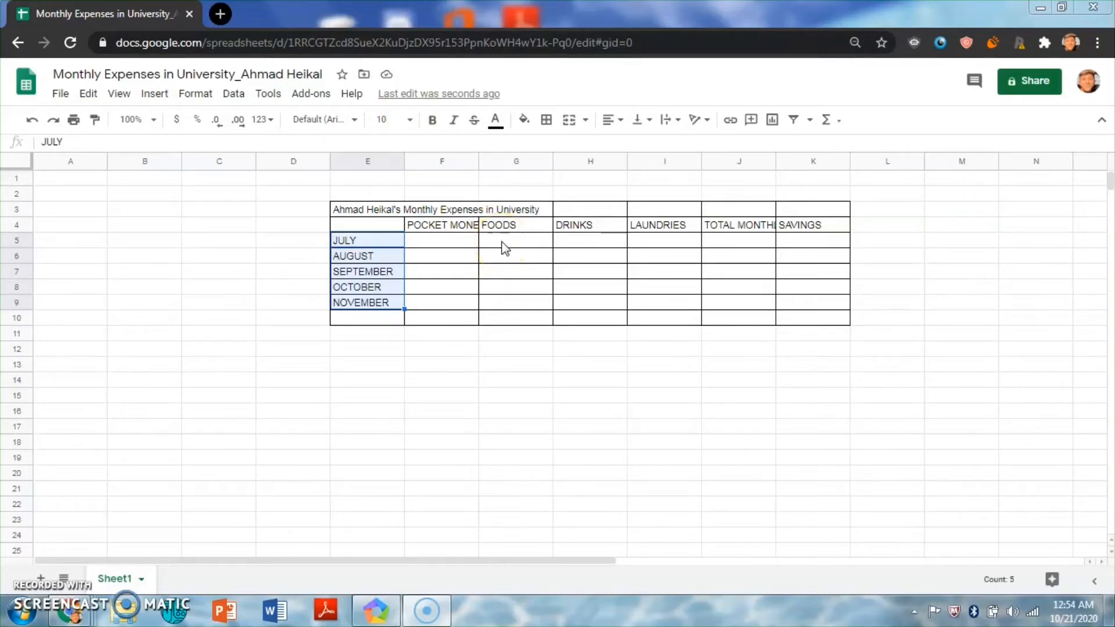
pyautogui.click(462, 233)
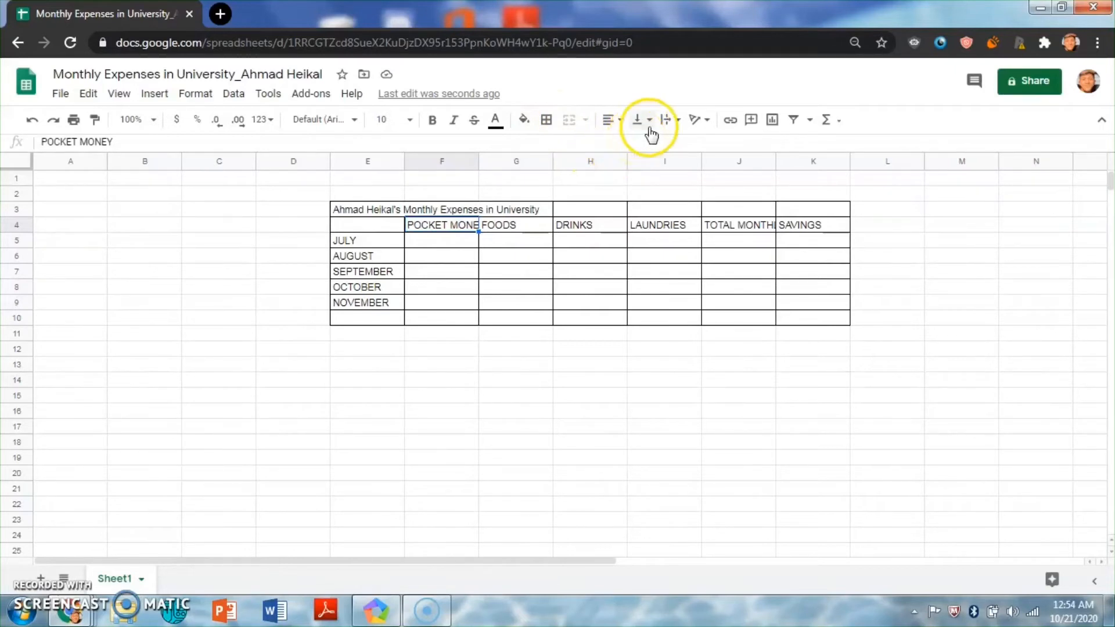
# - Turn on text wrapping for the POCKET MONEY (F4) and TOTAL MONTHLY EXPENSES (J4) headers
pyautogui.click(671, 124)
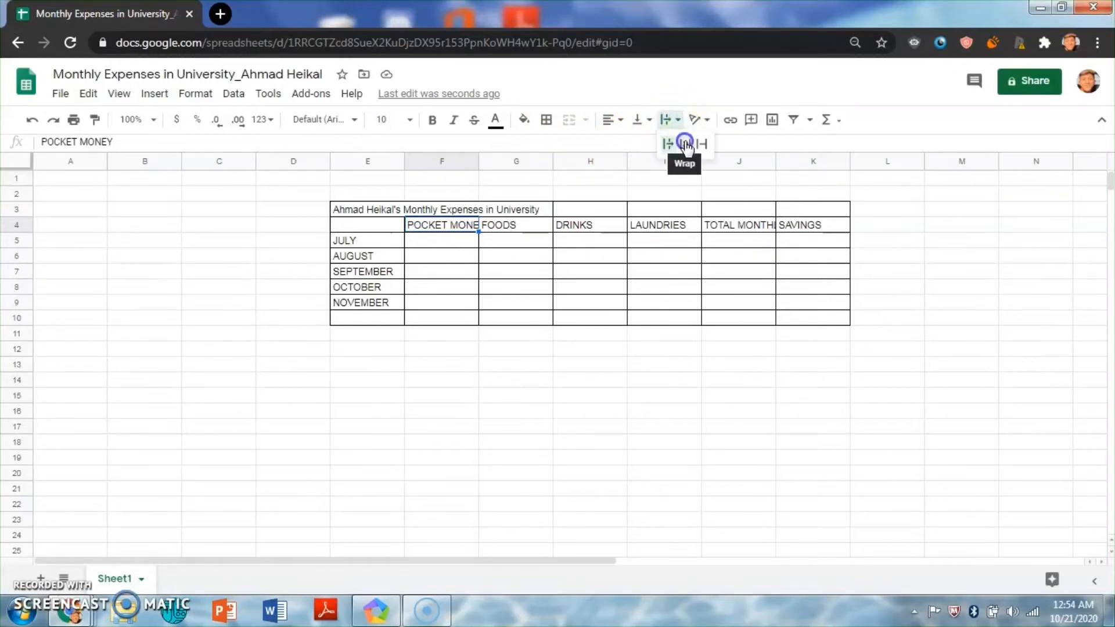
pyautogui.click(685, 143)
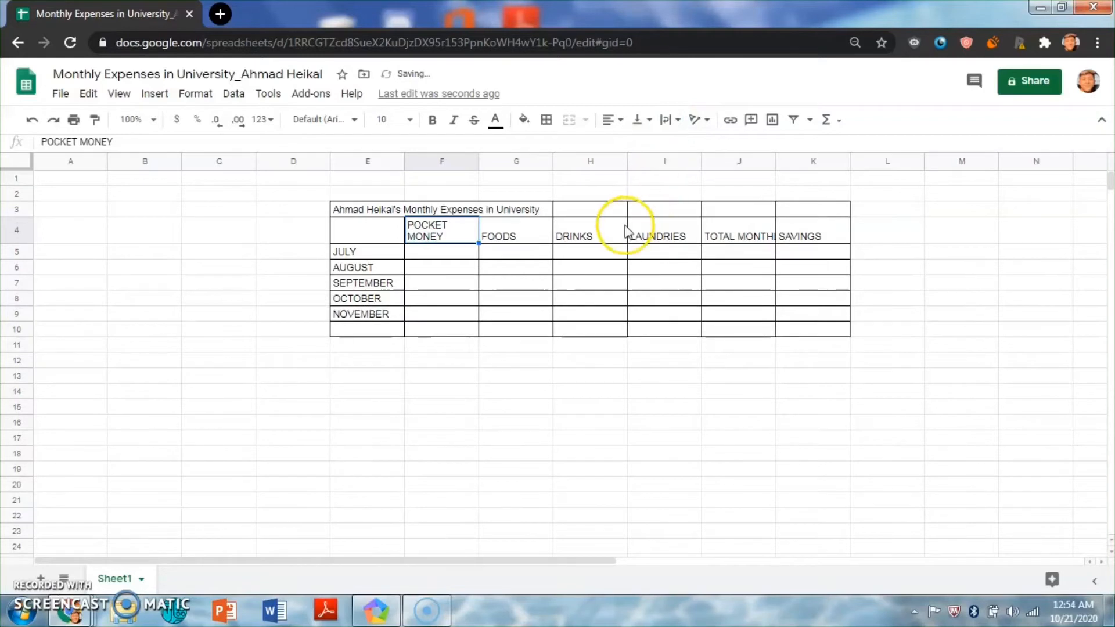
pyautogui.click(714, 234)
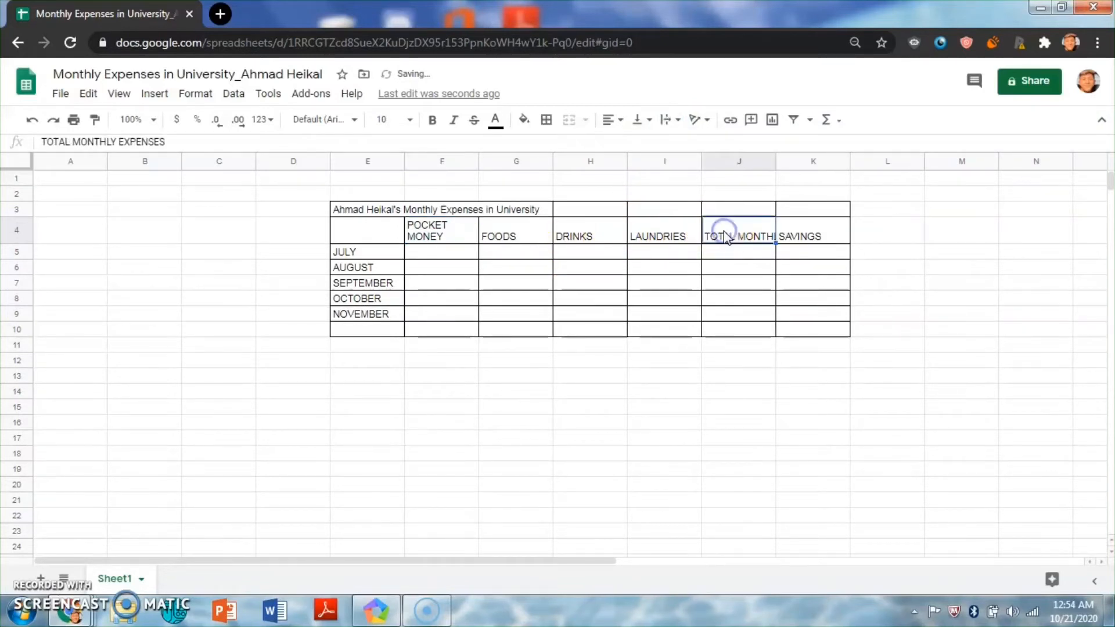
pyautogui.click(680, 135)
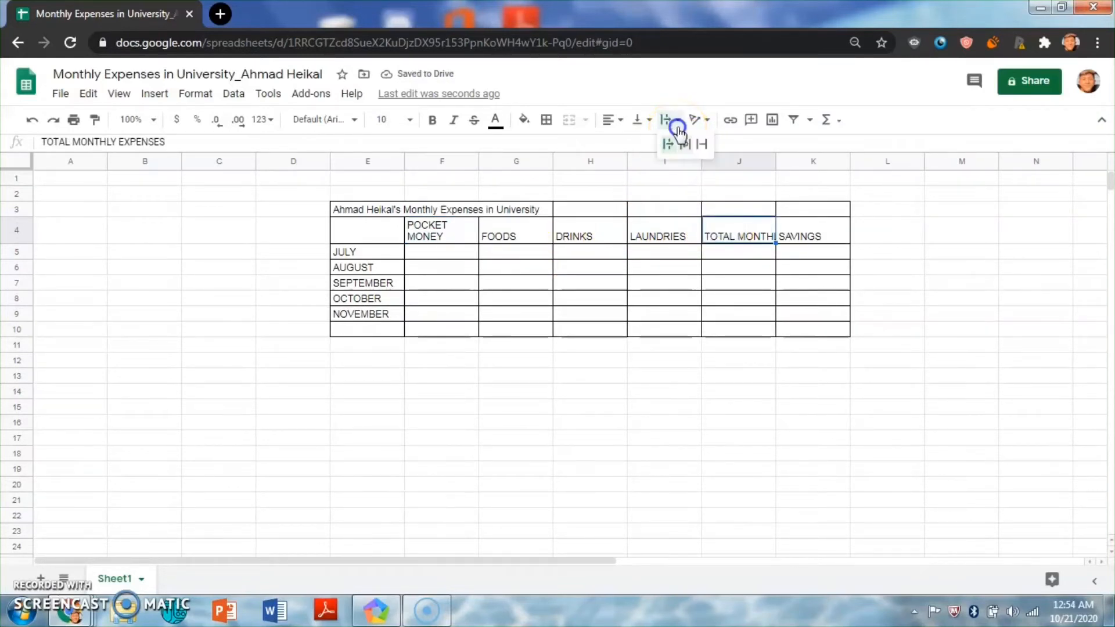
pyautogui.click(684, 143)
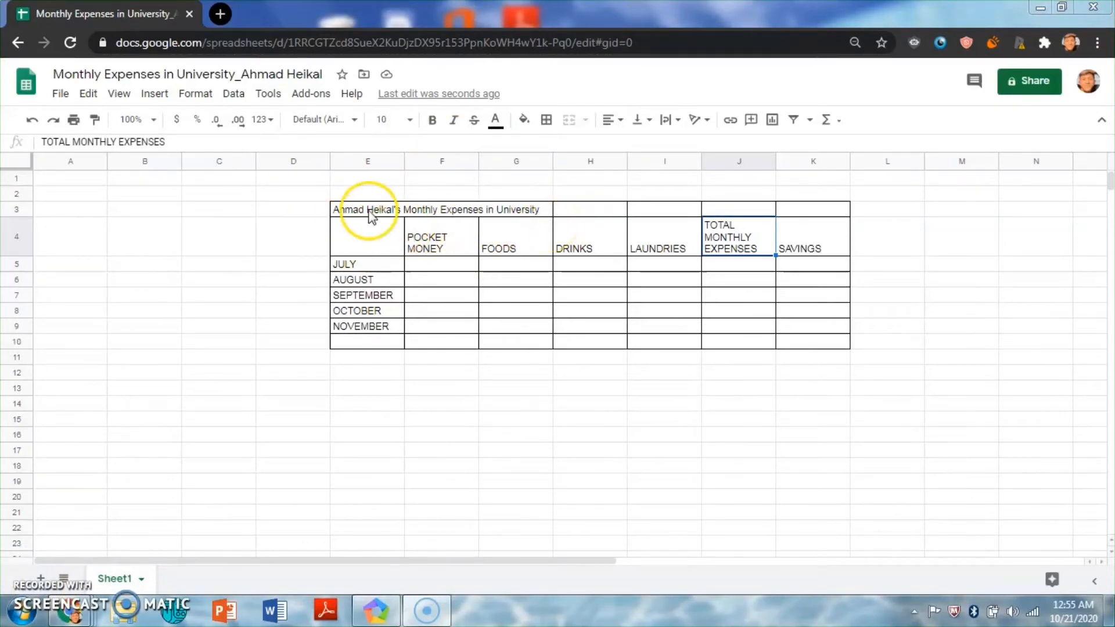
# - Merge the title cells E3:K3 into one cell and centre the title
pyautogui.moveTo(372, 216); pyautogui.dragTo(799, 216)
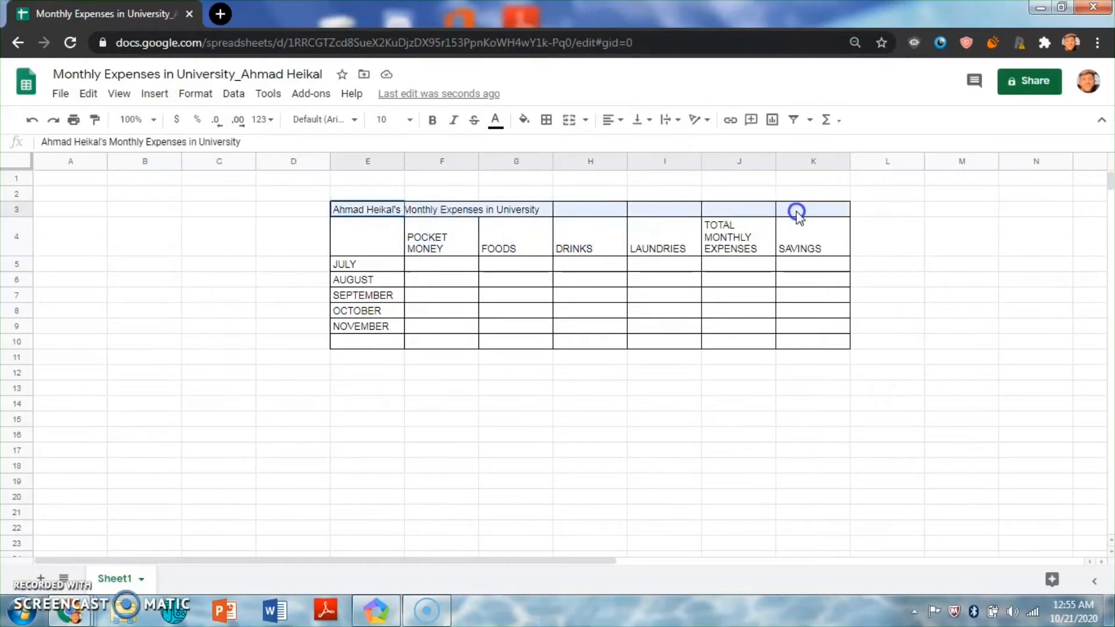
pyautogui.click(584, 126)
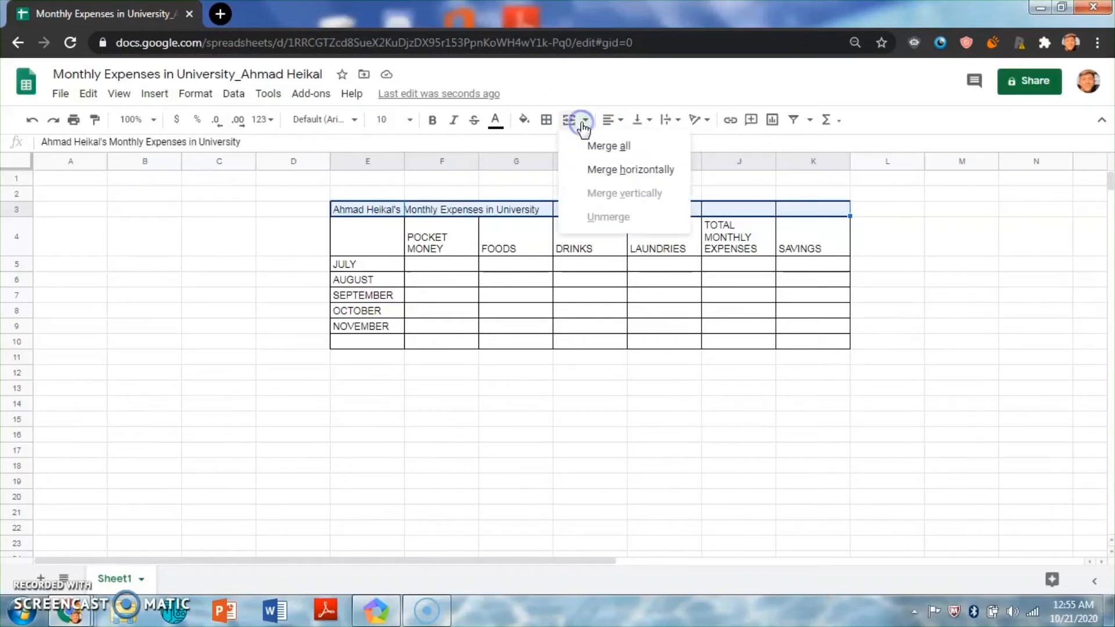
pyautogui.click(597, 152)
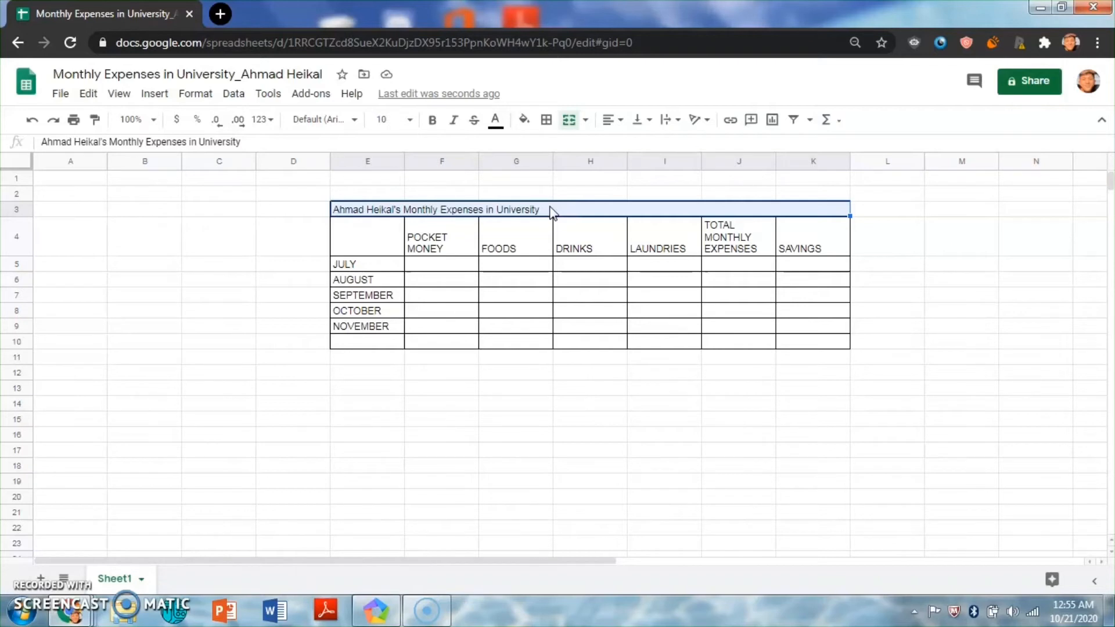
pyautogui.hotkey('ctrl', 'shift', 'e')
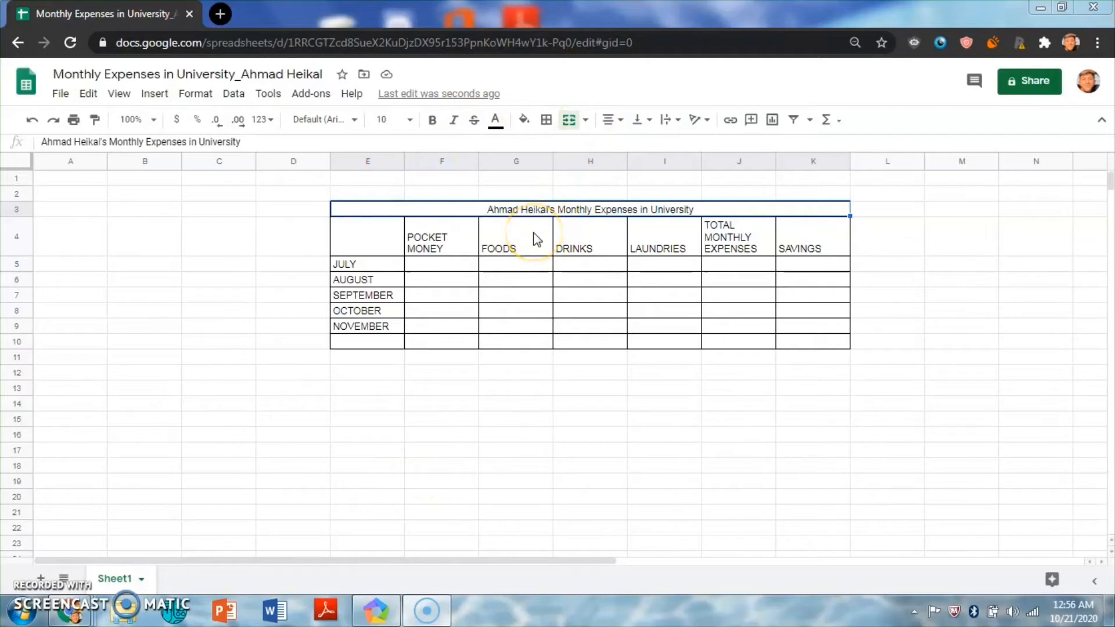
# - Centre the F4:K4 headers horizontally and align them to the middle vertically
pyautogui.click(452, 246)
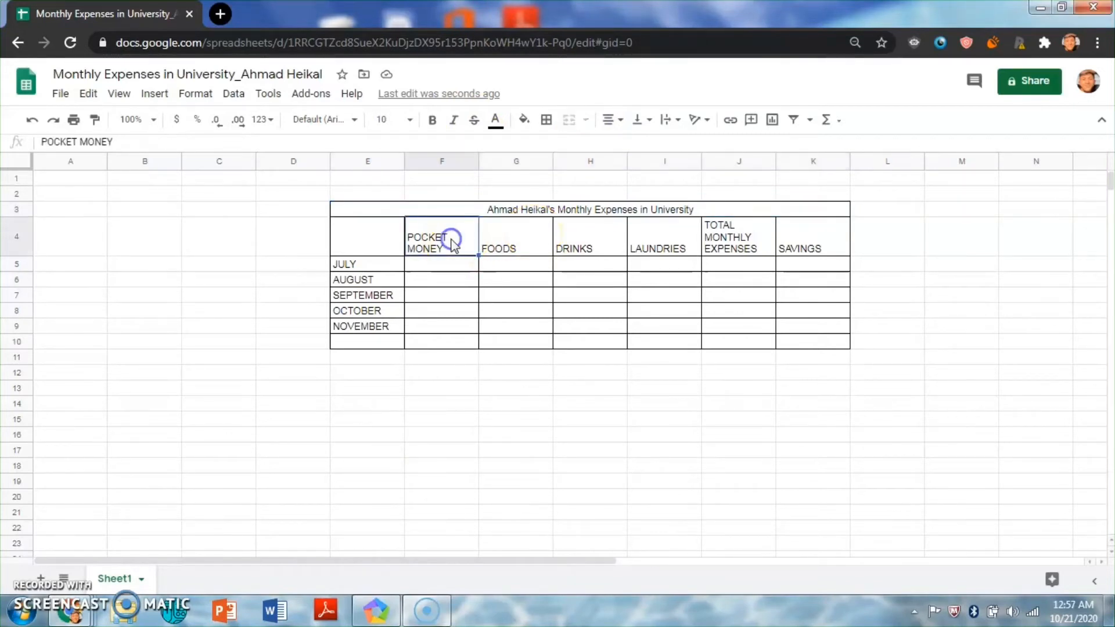
pyautogui.moveTo(486, 244); pyautogui.dragTo(799, 247)
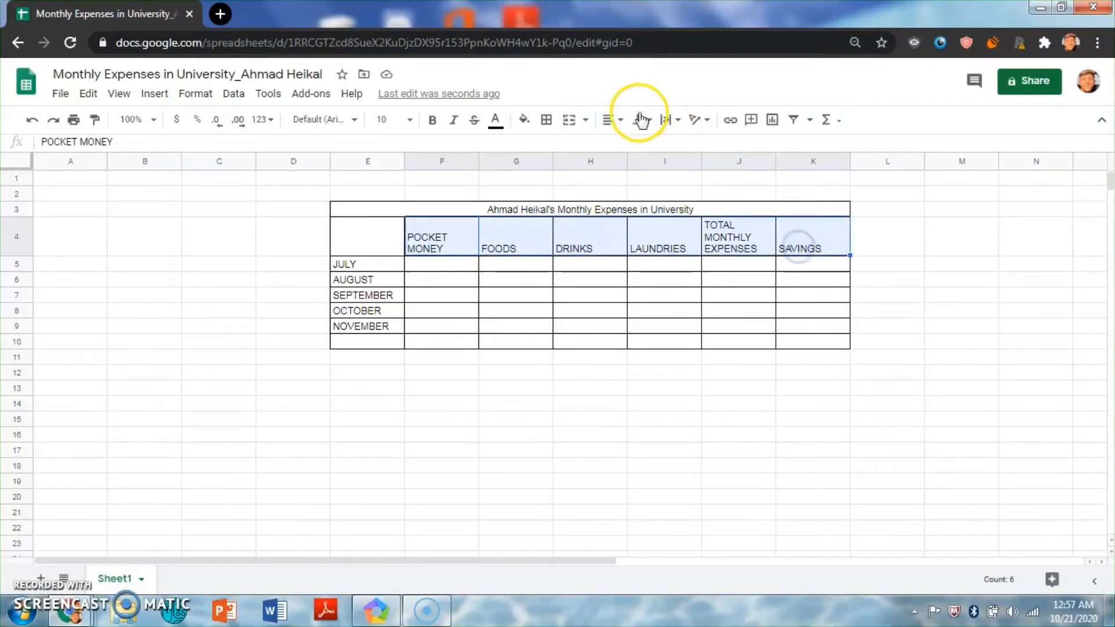
pyautogui.click(621, 122)
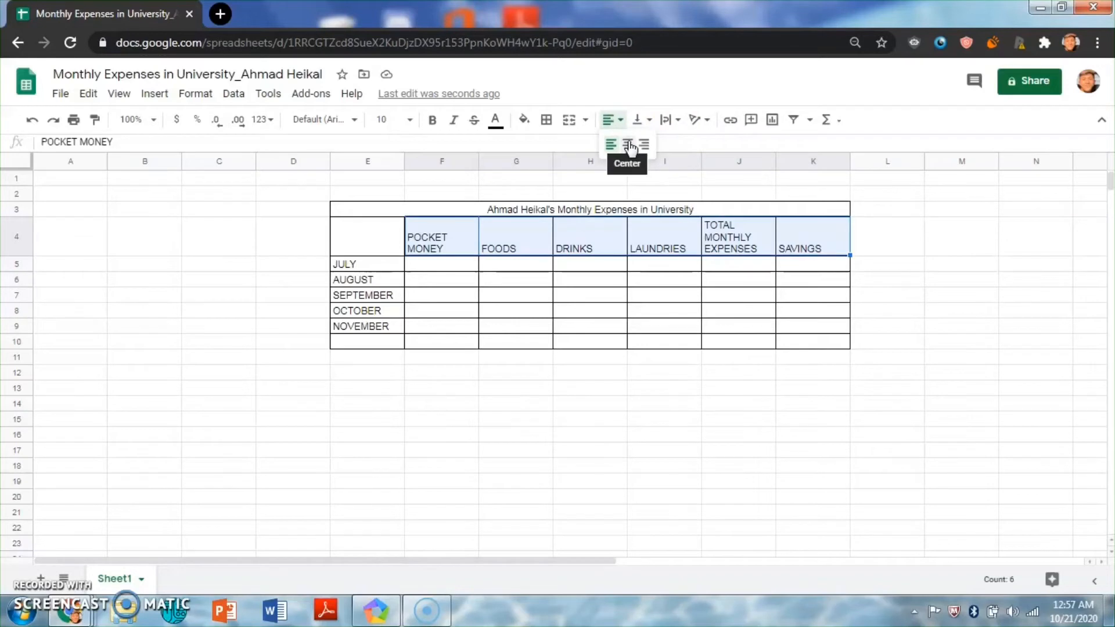
pyautogui.click(630, 147)
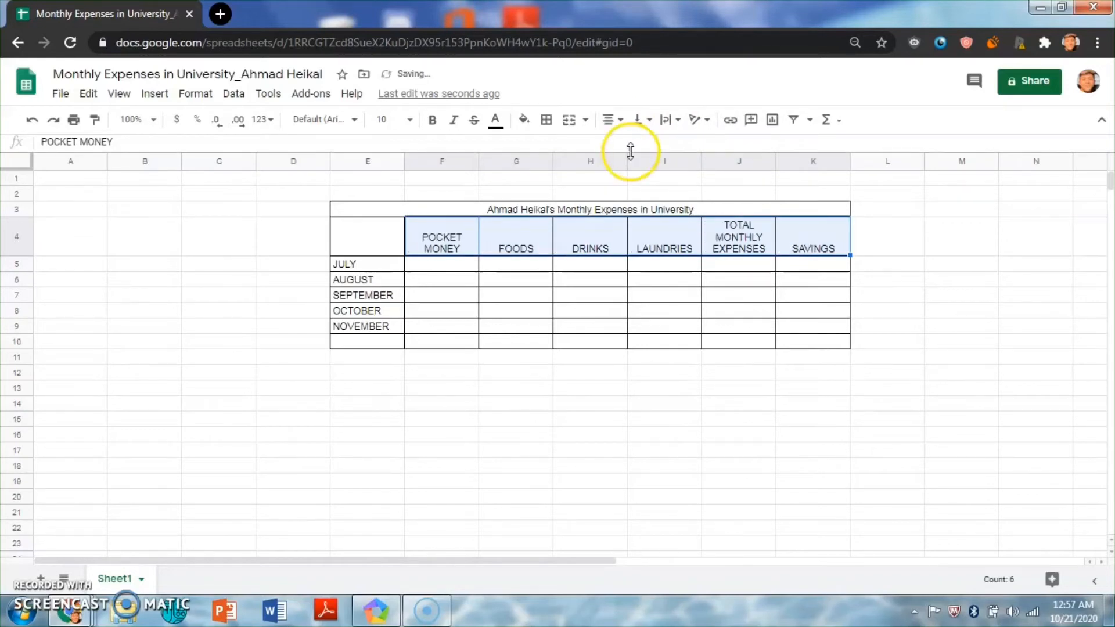
pyautogui.click(651, 120)
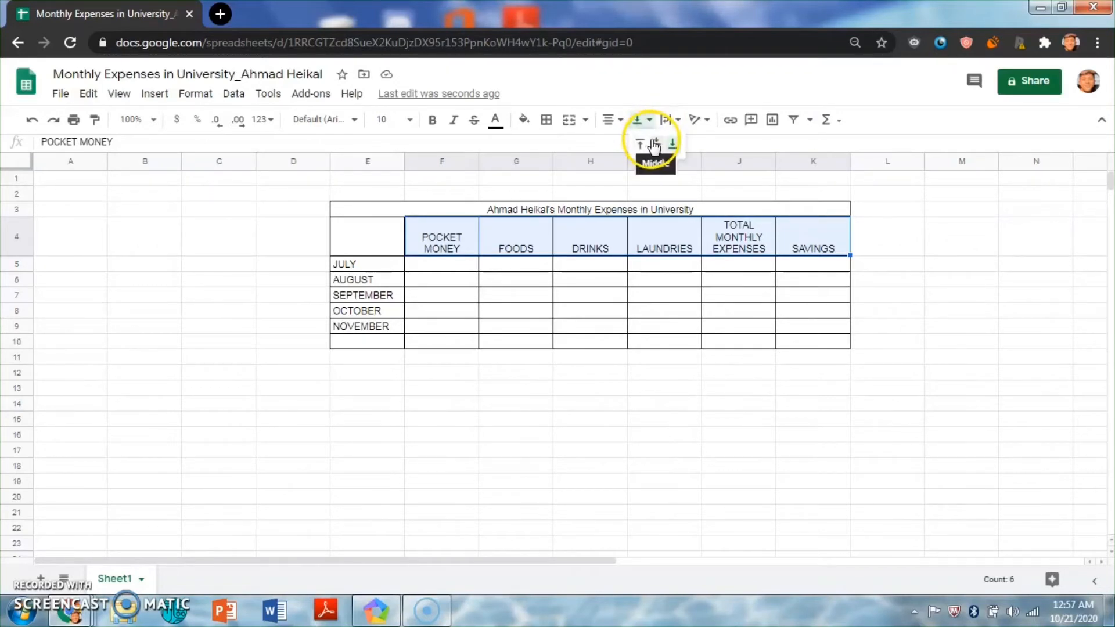
pyautogui.click(654, 145)
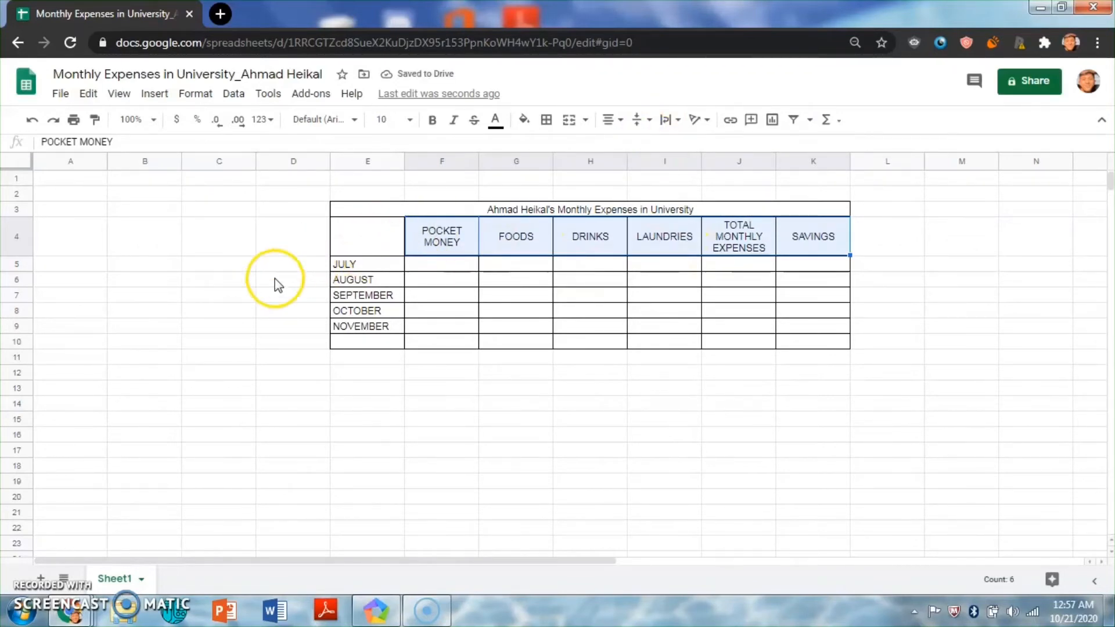
pyautogui.press('Down')
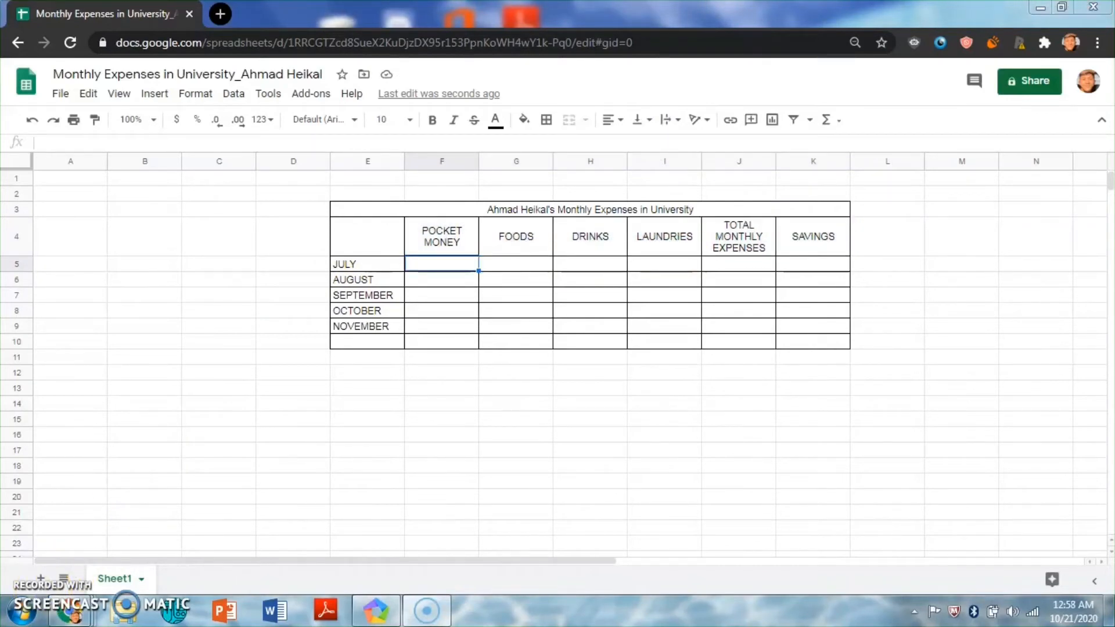
# - Enter pocket money 450, 380, 400, 360 and 400 for July through November in F5:F9
pyautogui.write('450')
pyautogui.click(428, 275)
pyautogui.write('380')
pyautogui.press('Return')
pyautogui.write('400')
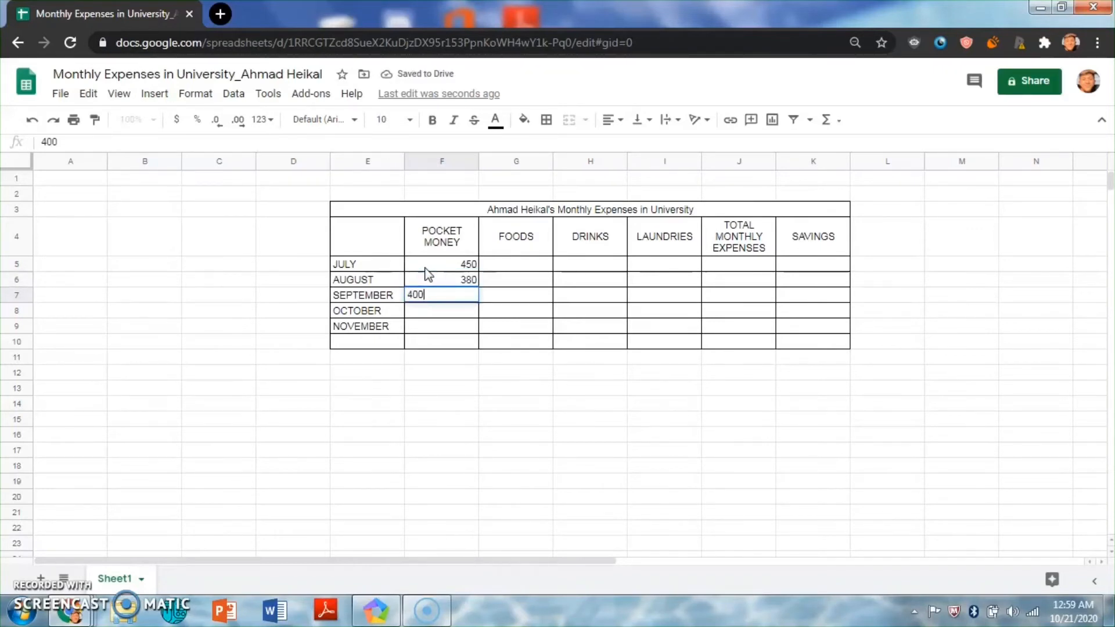
pyautogui.press('Return')
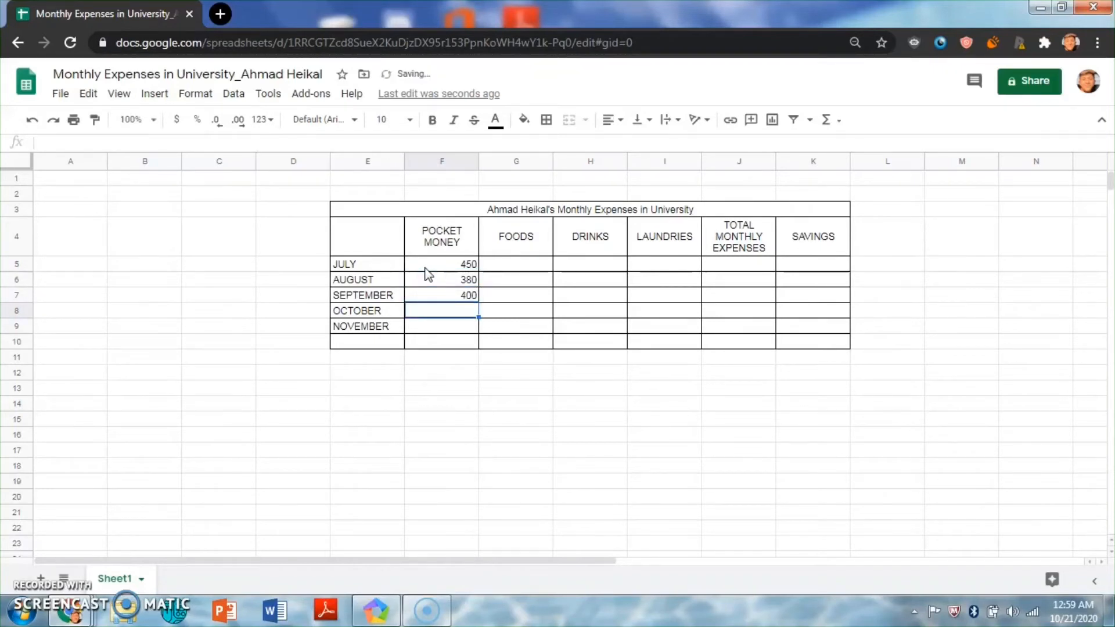
pyautogui.write('360')
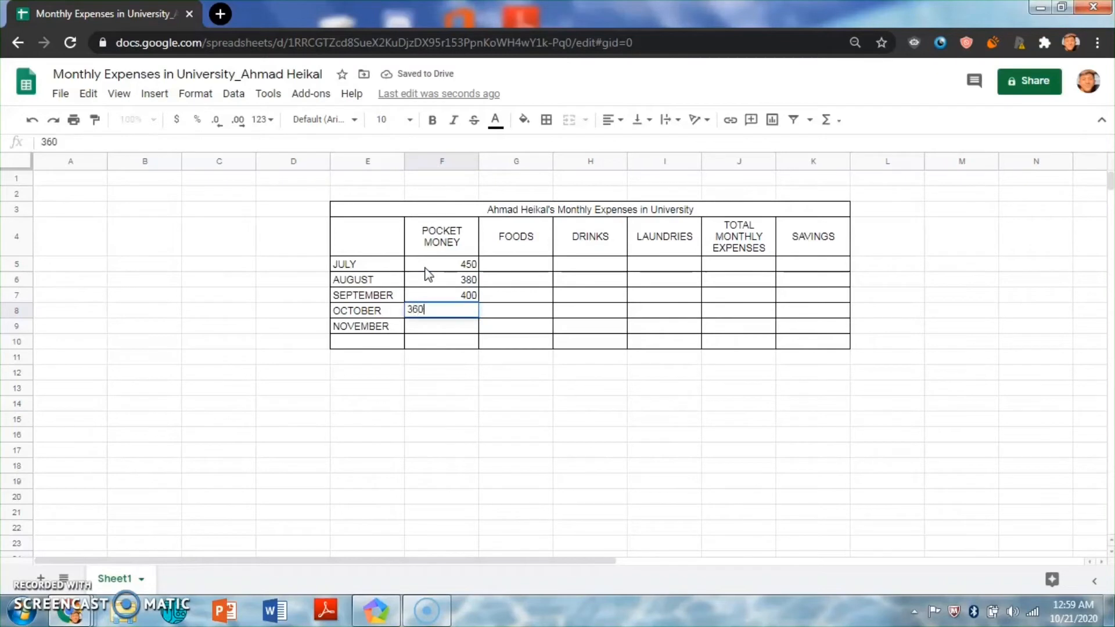
pyautogui.press('Return')
pyautogui.write('400')
pyautogui.press('Return')
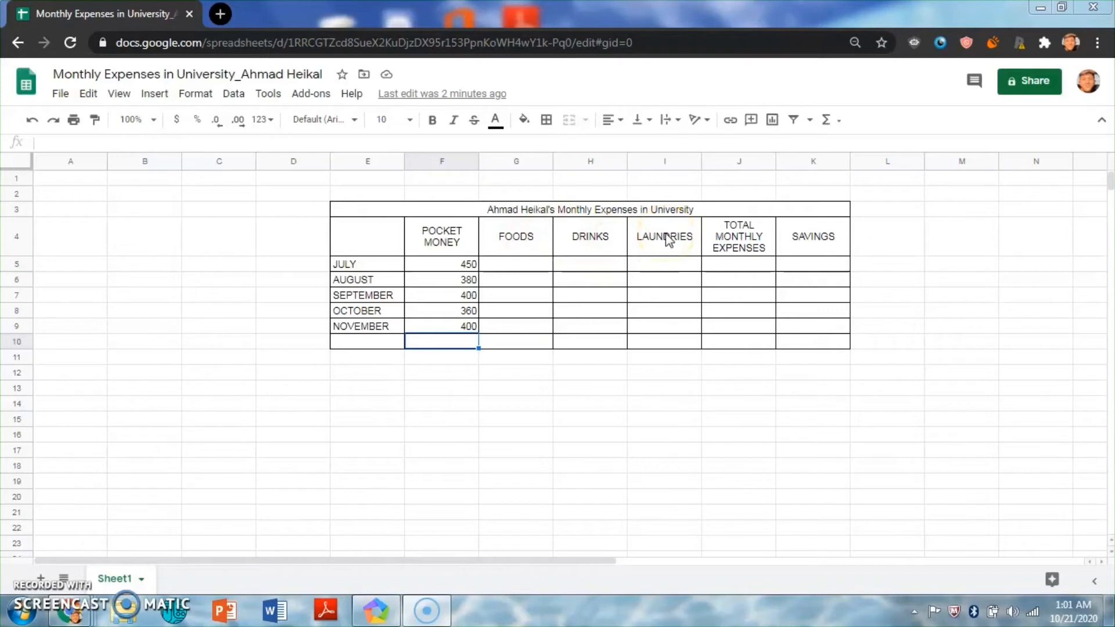
# - Enter July's foods 280, drinks 56 and laundries 12 in G5:I5
pyautogui.click(527, 270)
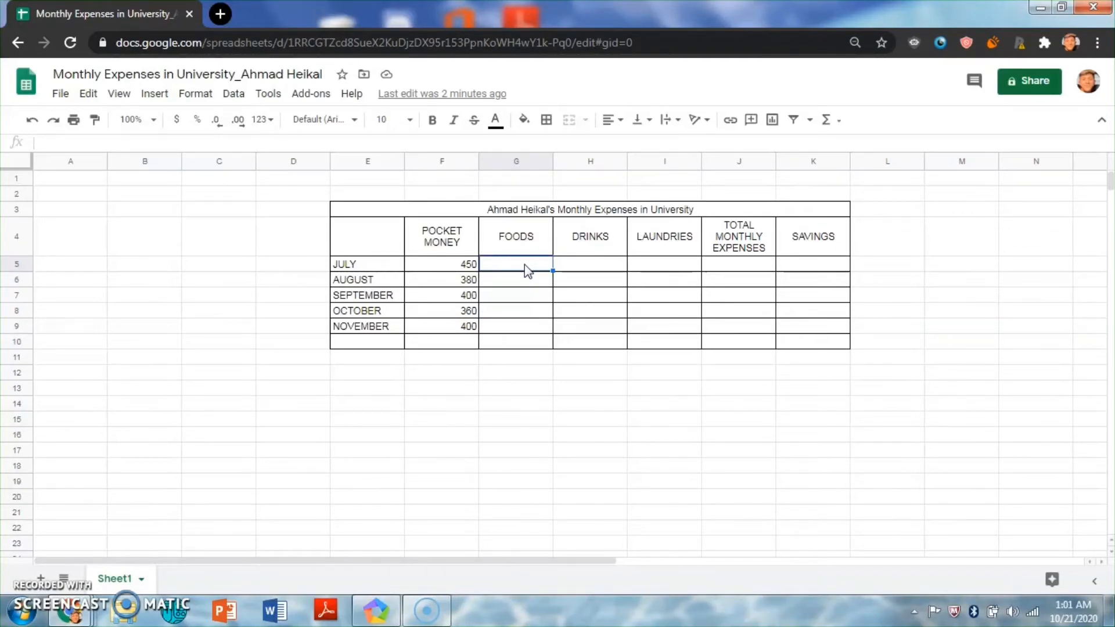
pyautogui.write('280')
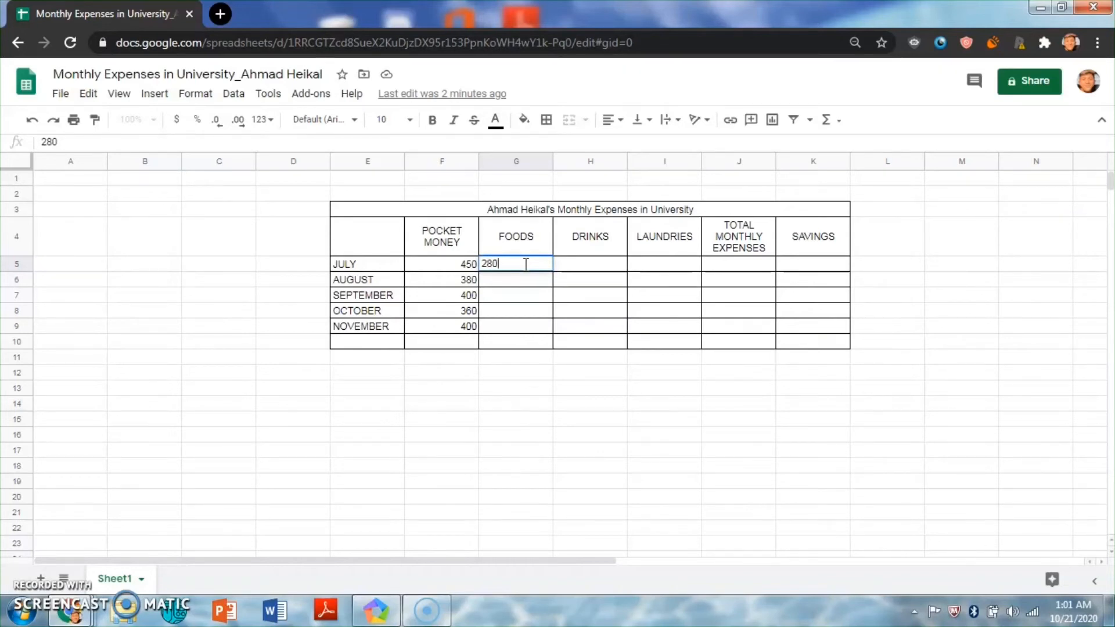
pyautogui.press('Tab')
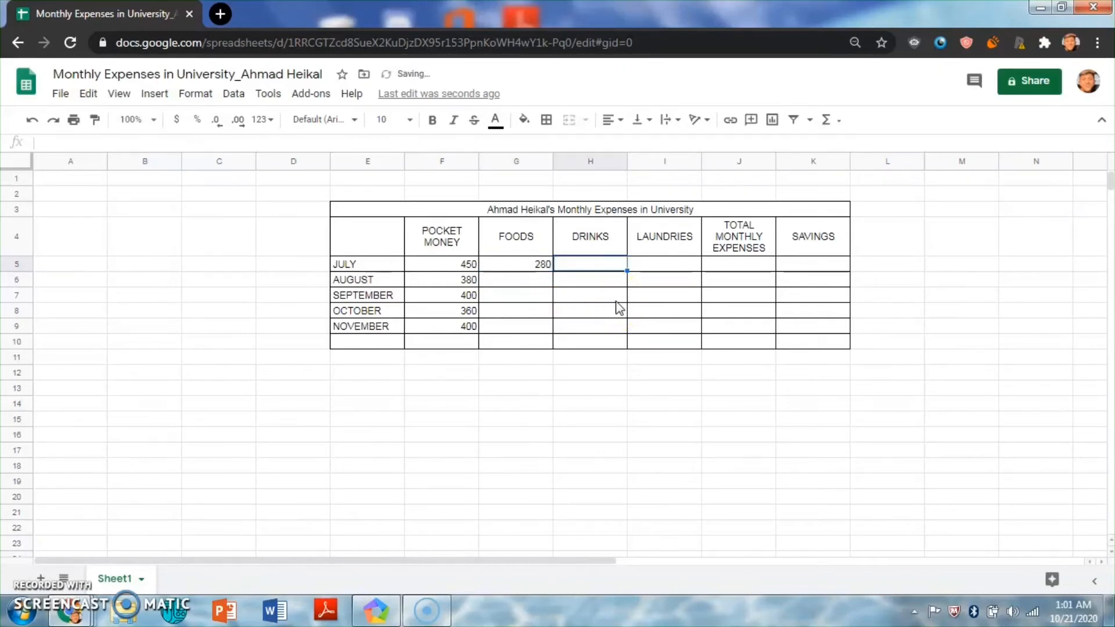
pyautogui.write('56')
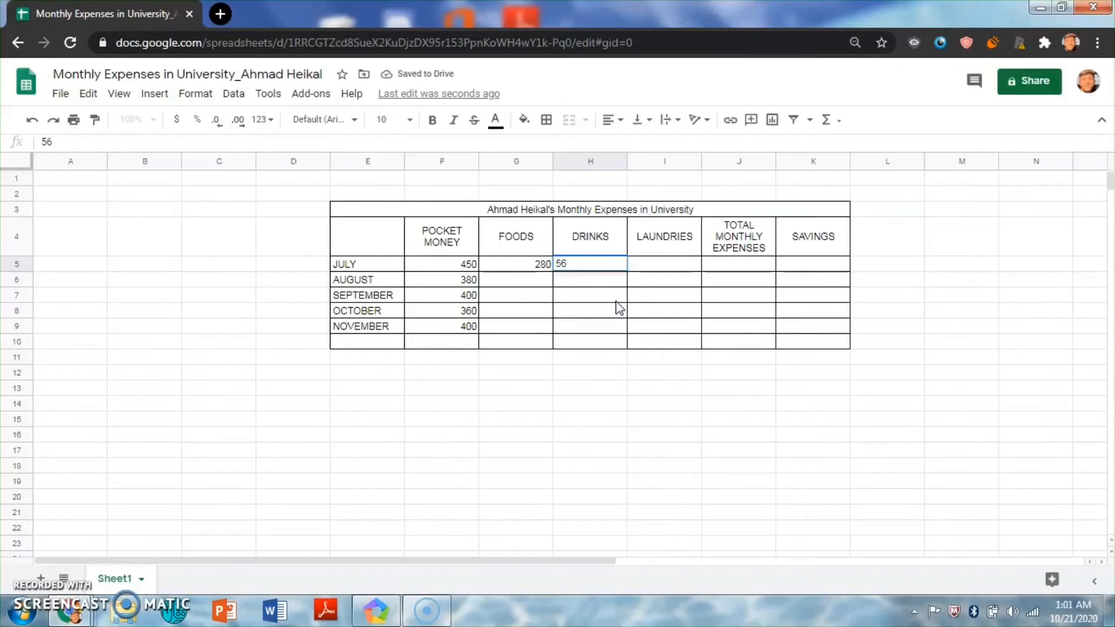
pyautogui.press('Tab')
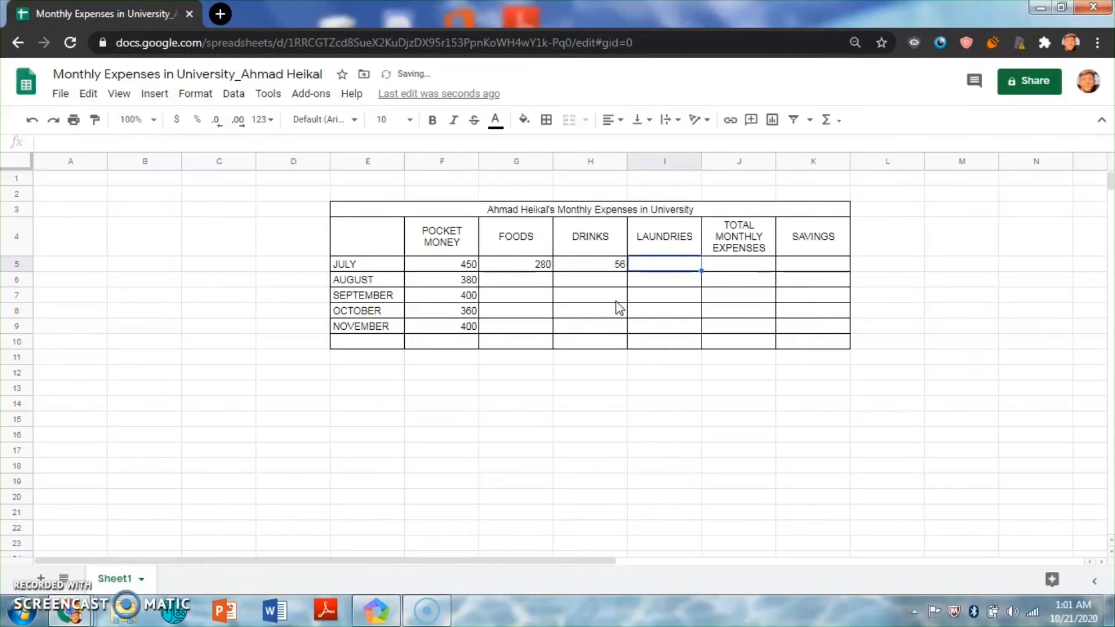
pyautogui.write('12')
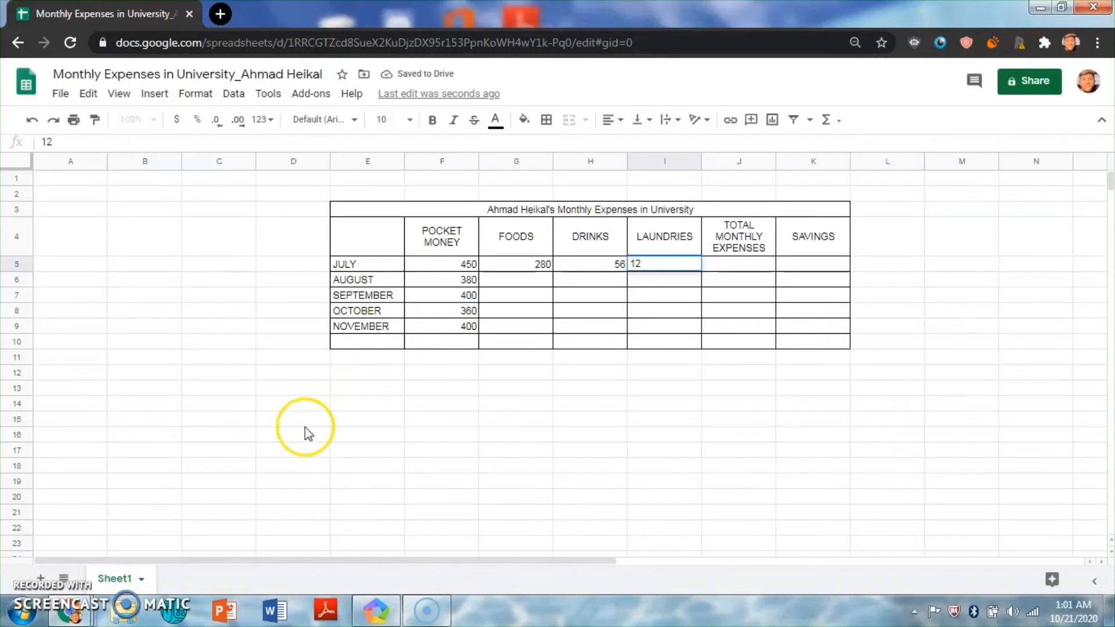
pyautogui.press('Tab')
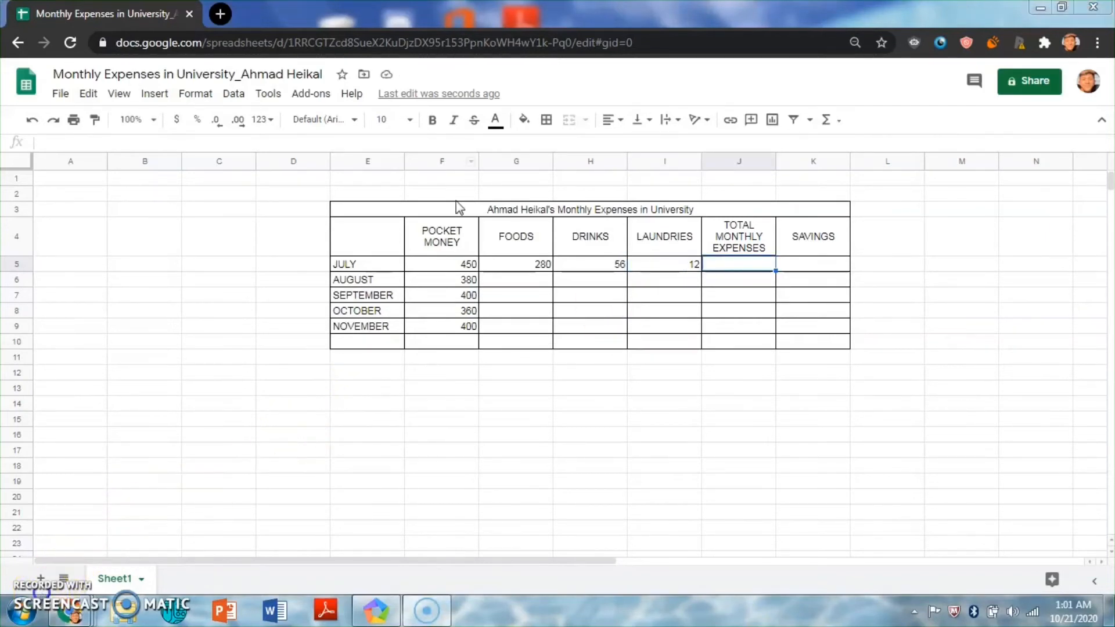
# - Fill 280, 56 and 12 down through November in the FOODS, DRINKS and LAUNDRIES columns
pyautogui.click(497, 268)
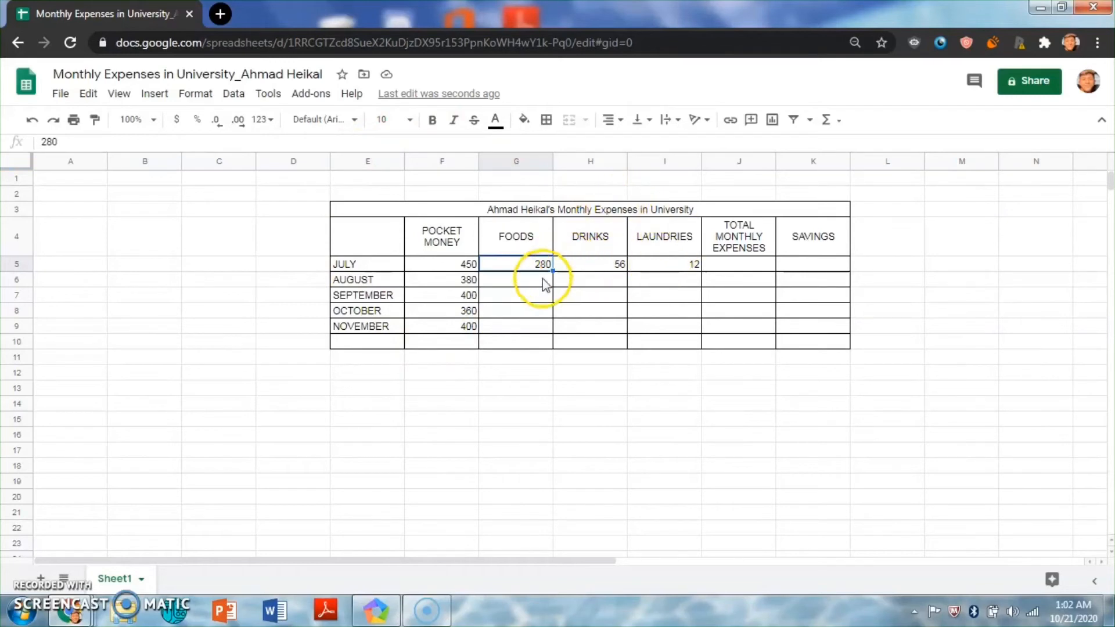
pyautogui.moveTo(553, 270); pyautogui.dragTo(554, 332)
pyautogui.click(620, 261)
pyautogui.moveTo(627, 271); pyautogui.dragTo(634, 333)
pyautogui.click(691, 264)
pyautogui.moveTo(701, 272); pyautogui.dragTo(695, 334)
pyautogui.click(634, 403)
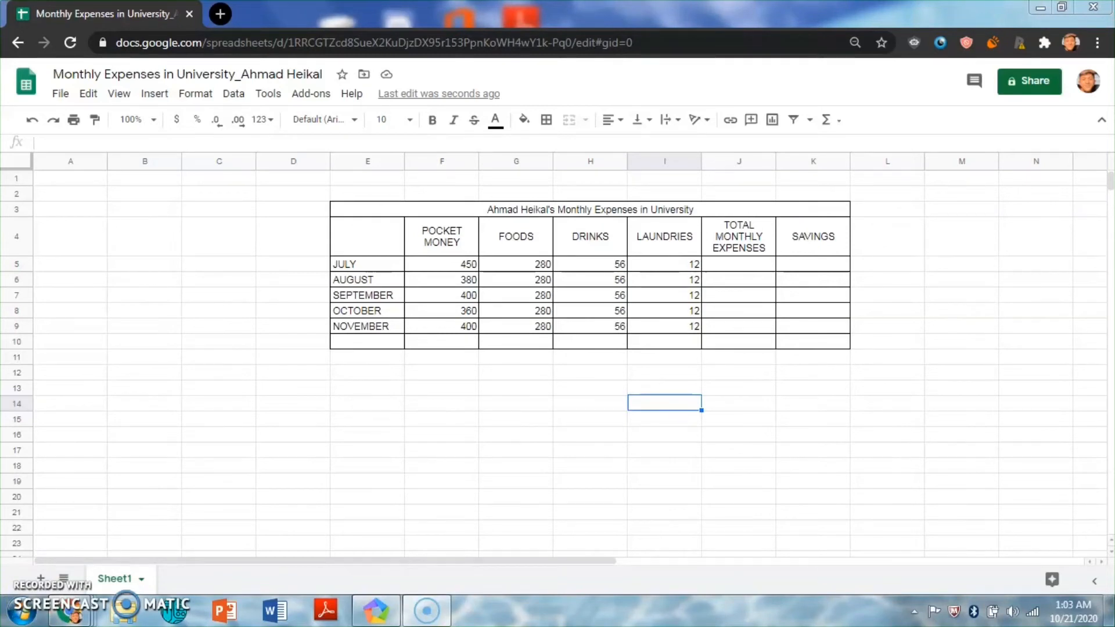
# - Enter =SUM(G5:I5) in J5 to total July's expenses as 348
pyautogui.click(736, 271)
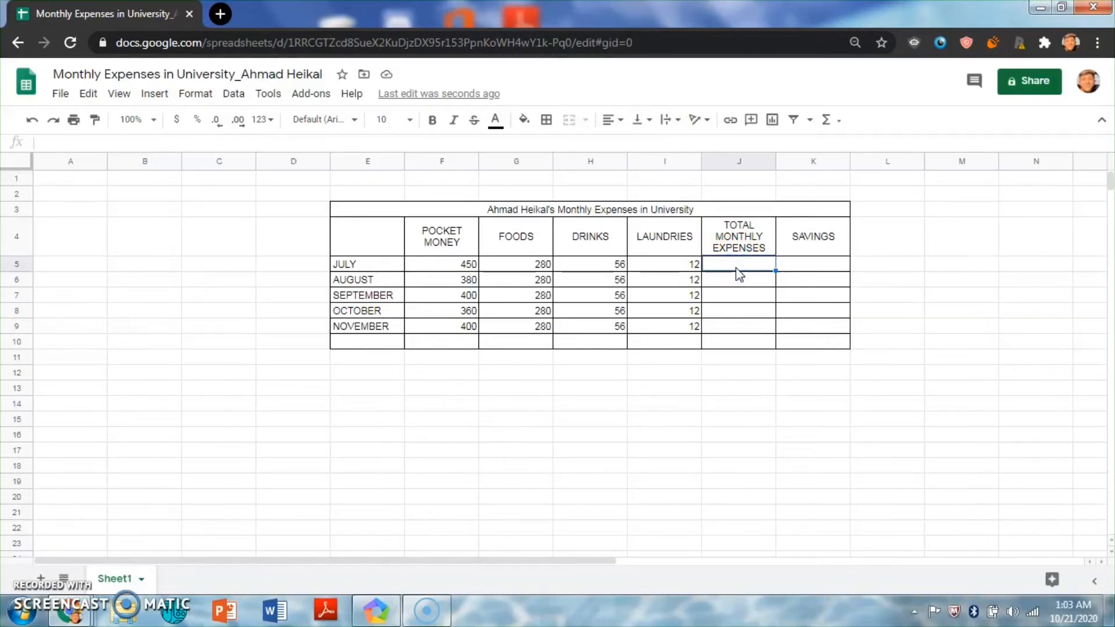
pyautogui.write('=')
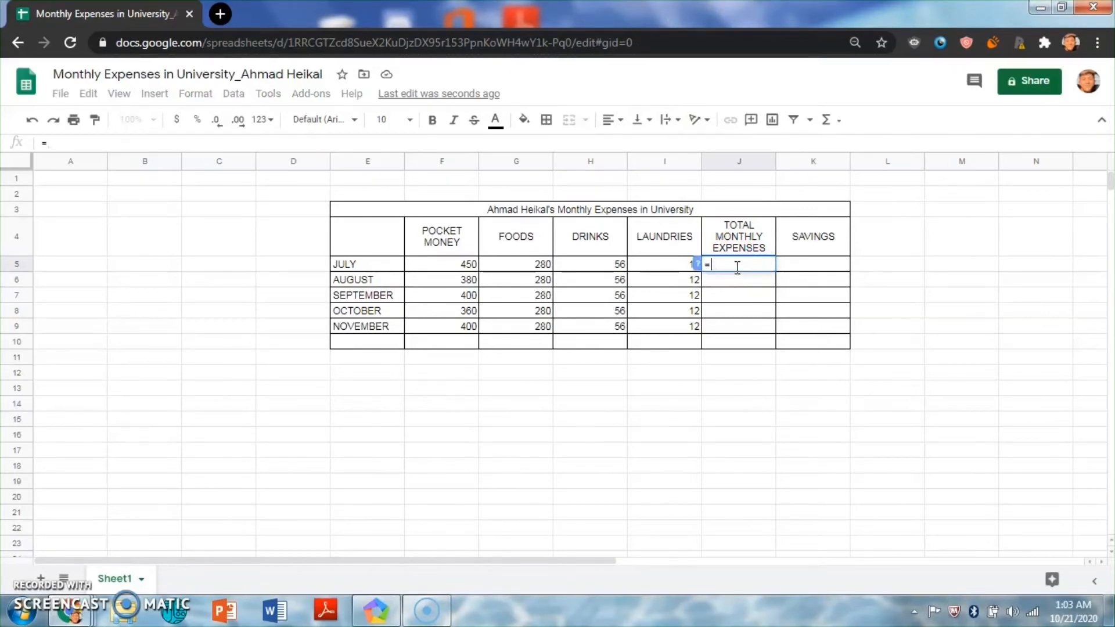
pyautogui.write('SU')
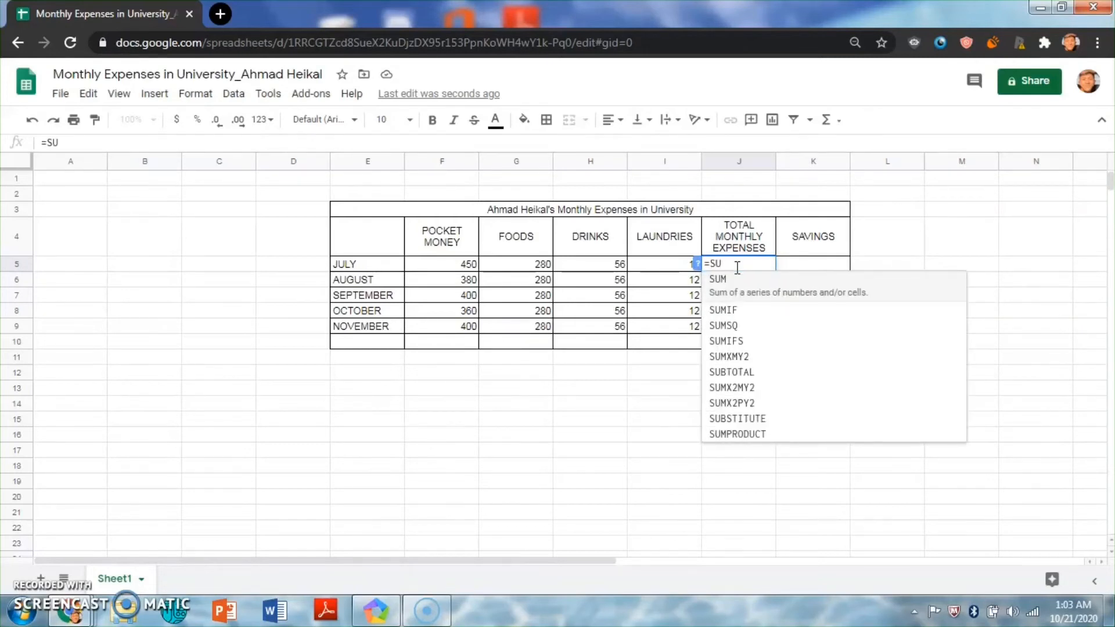
pyautogui.write('M')
pyautogui.click(768, 293)
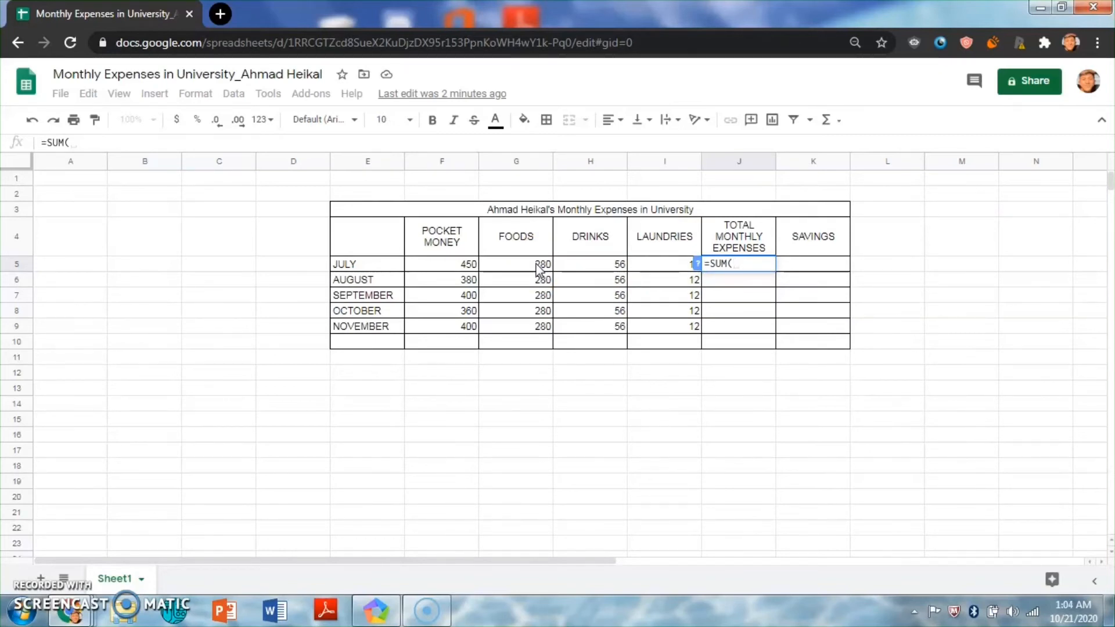
pyautogui.moveTo(536, 267); pyautogui.dragTo(648, 268)
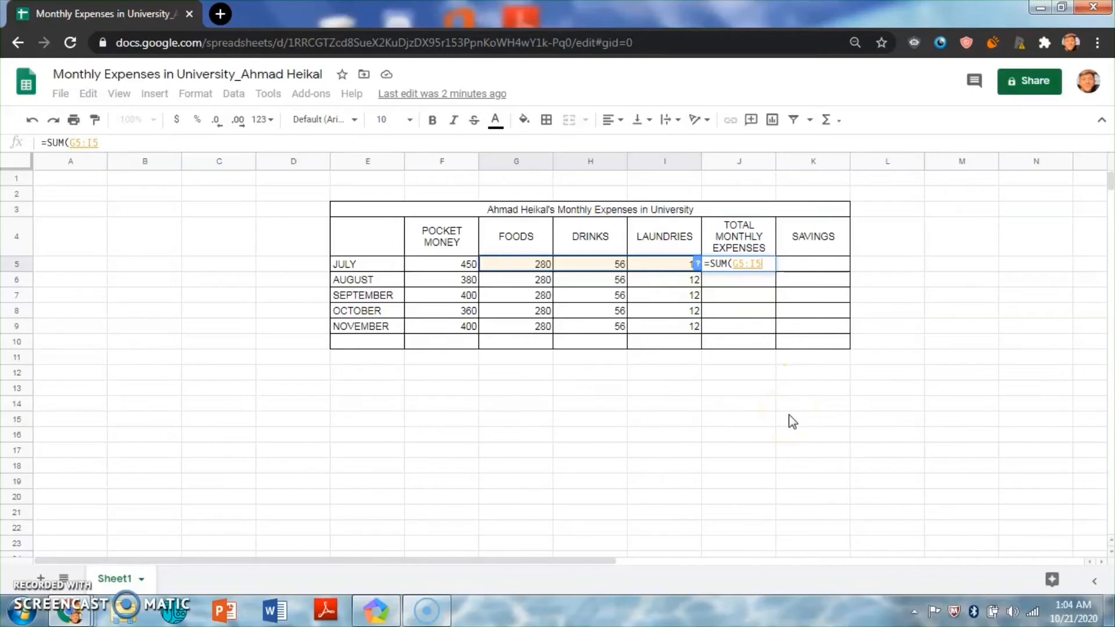
pyautogui.write(')')
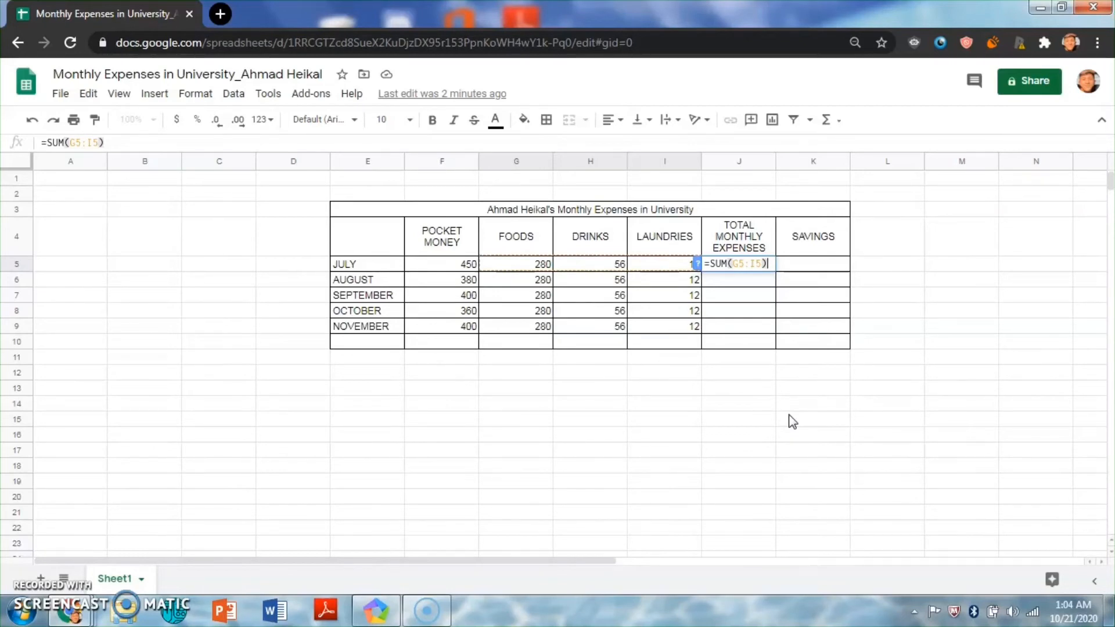
pyautogui.press('Return')
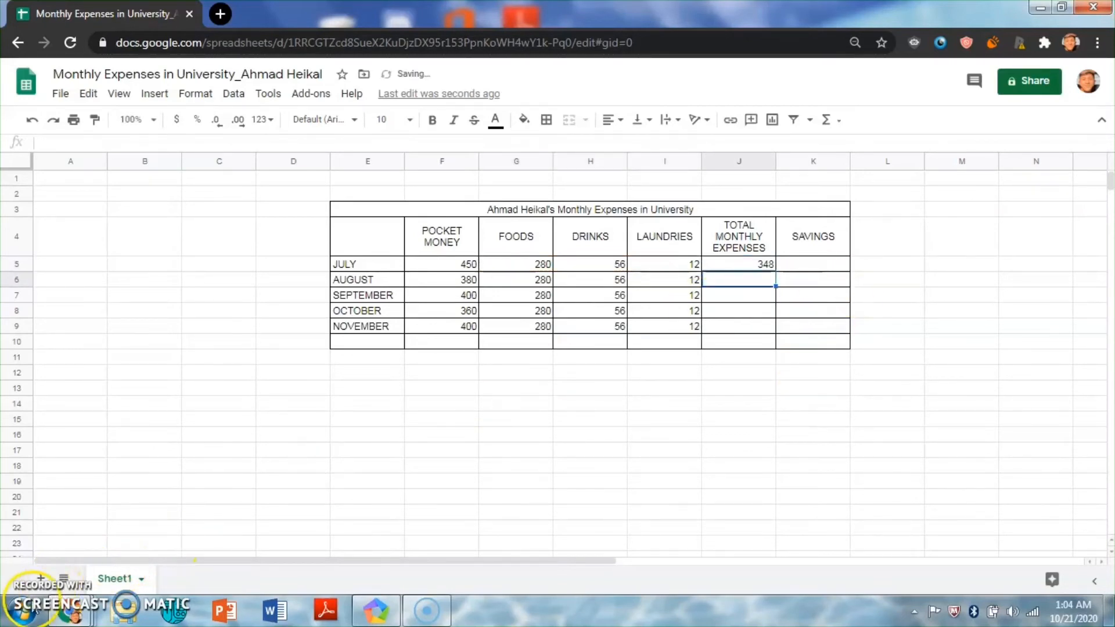
# - Fill the J5 total formula down to J9 for August through November
pyautogui.click(755, 266)
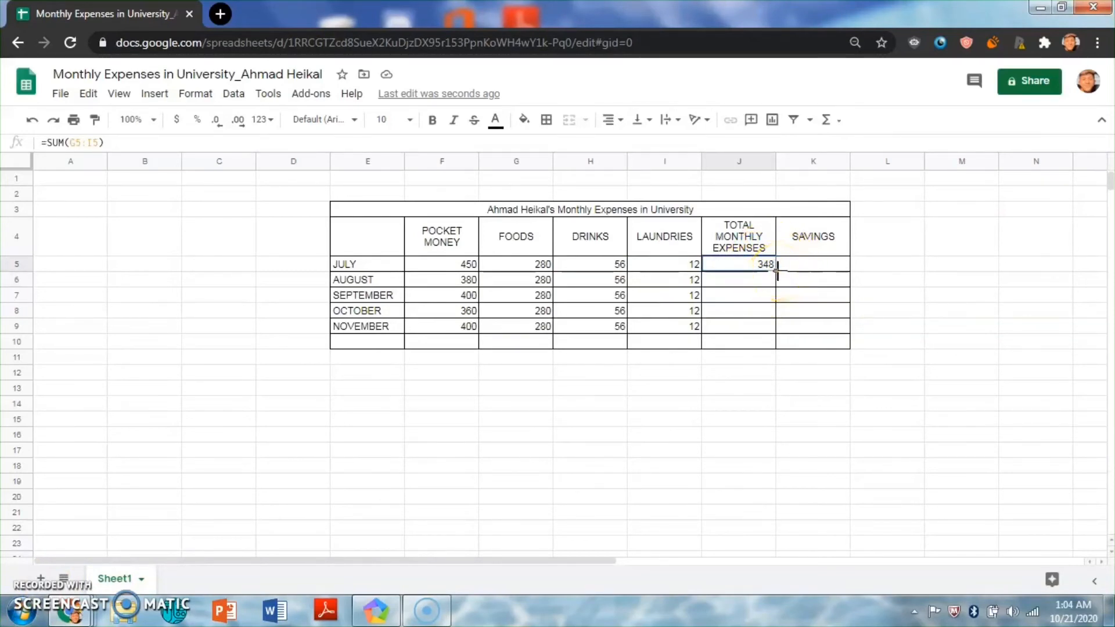
pyautogui.click(776, 272)
pyautogui.moveTo(776, 272); pyautogui.dragTo(775, 337)
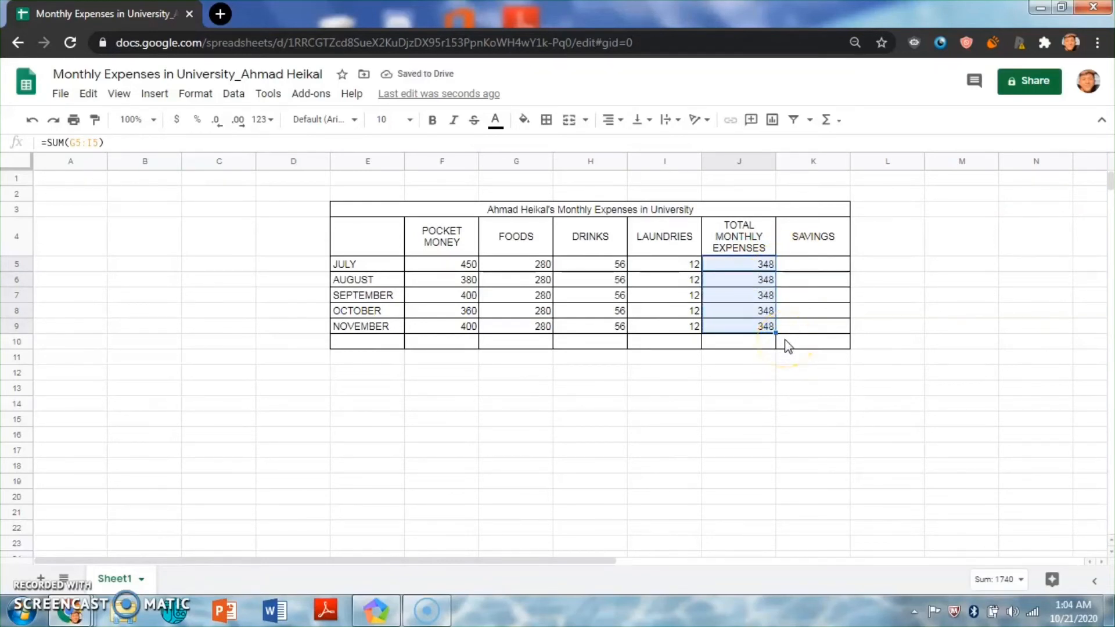
pyautogui.click(787, 345)
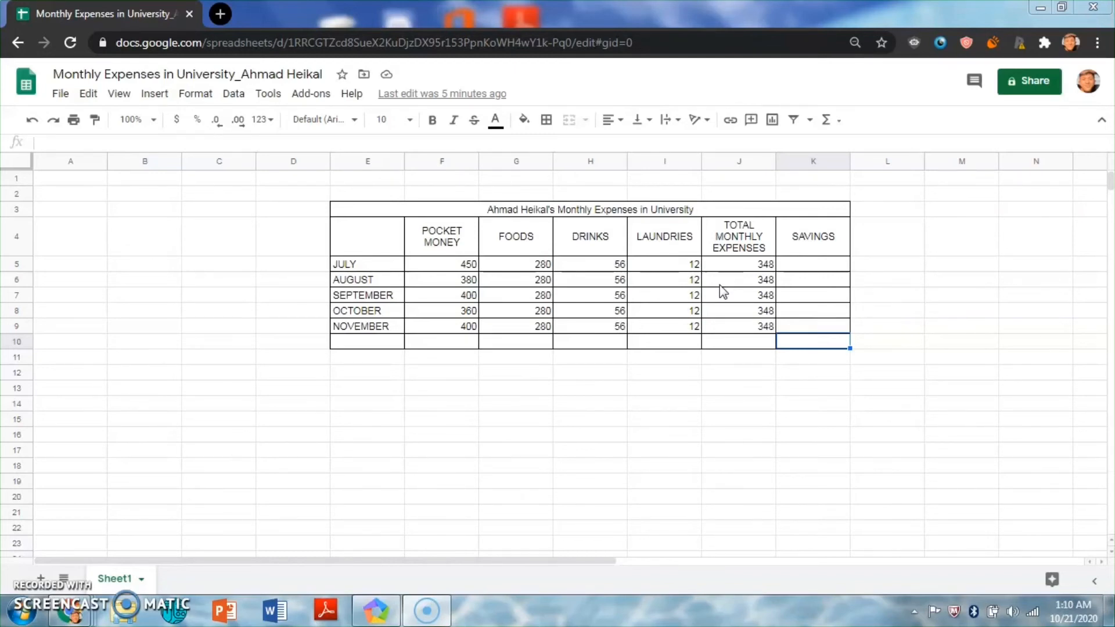
# - Enter the savings formula =F5-J5 in K5, giving 102 for July
pyautogui.click(828, 268)
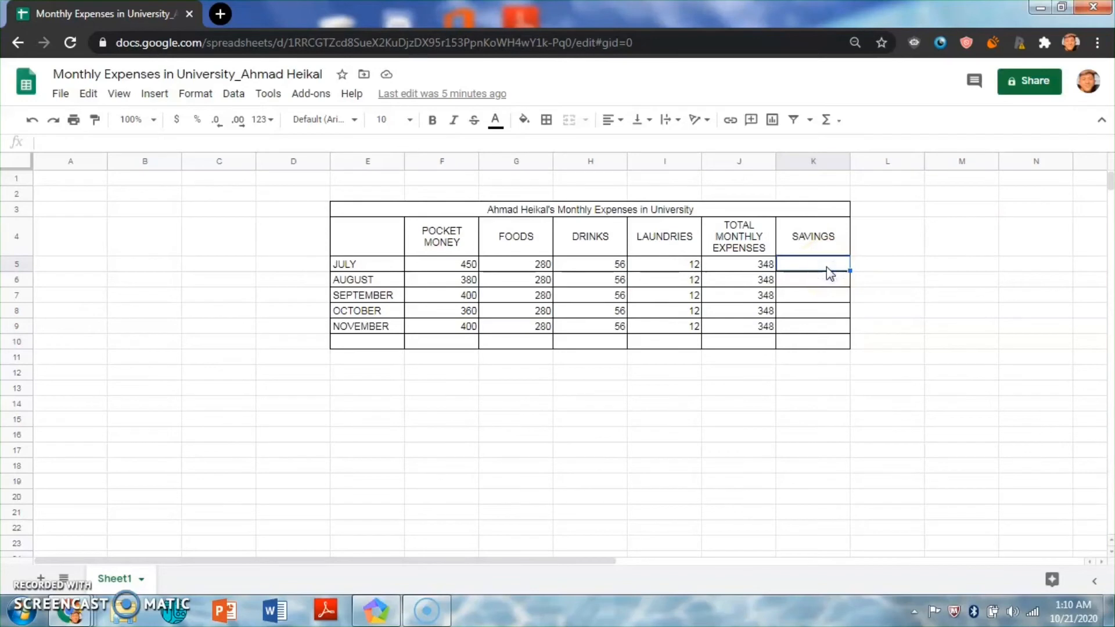
pyautogui.write('=')
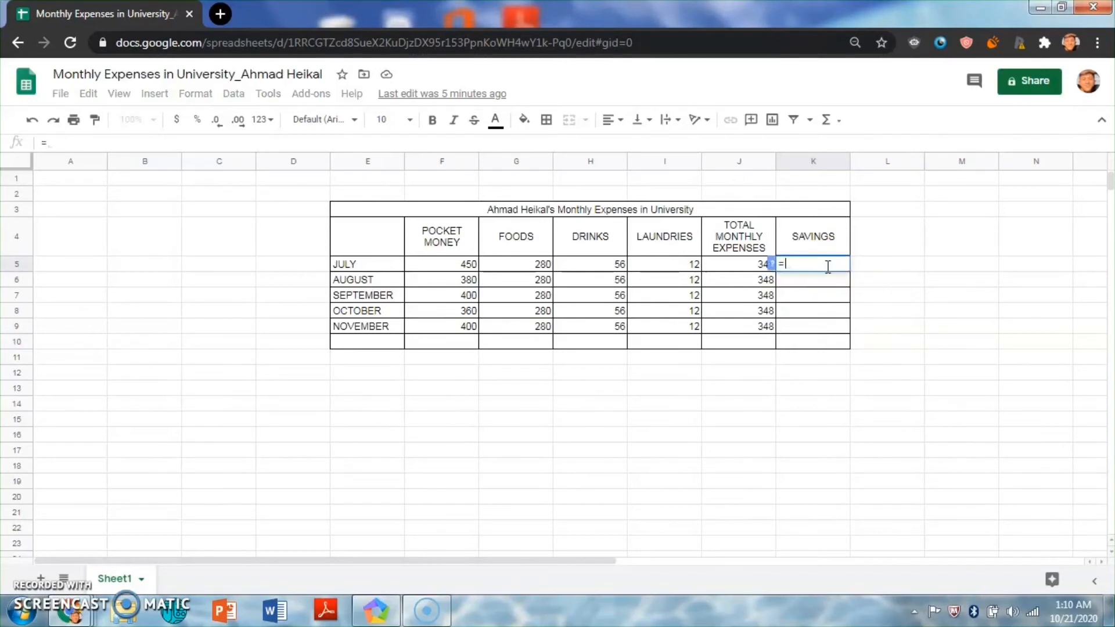
pyautogui.click(444, 267)
pyautogui.write('-')
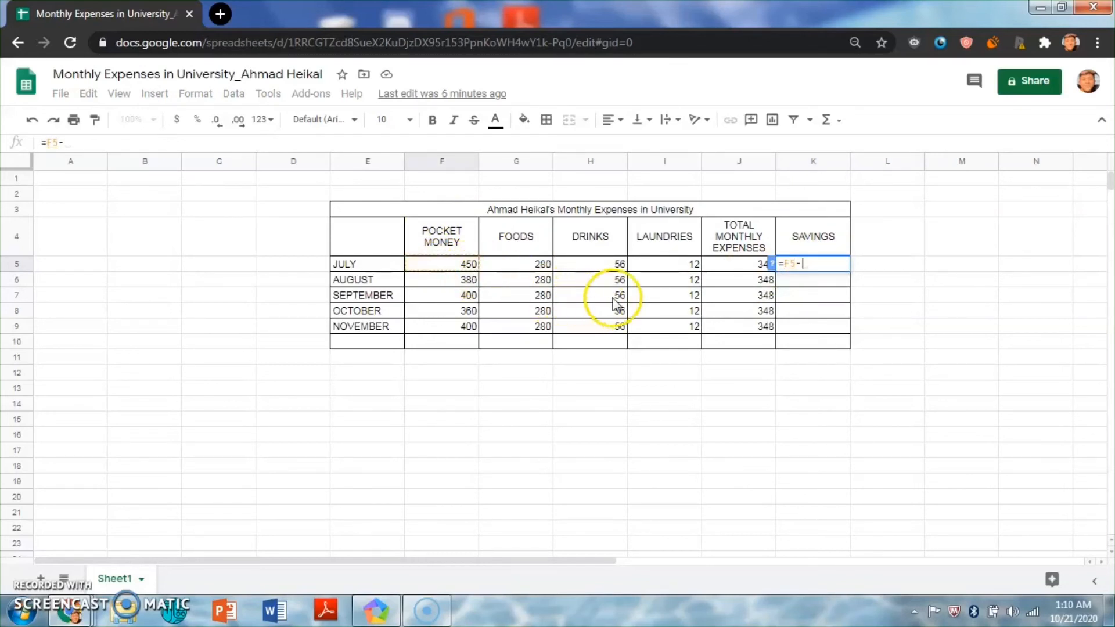
pyautogui.click(726, 273)
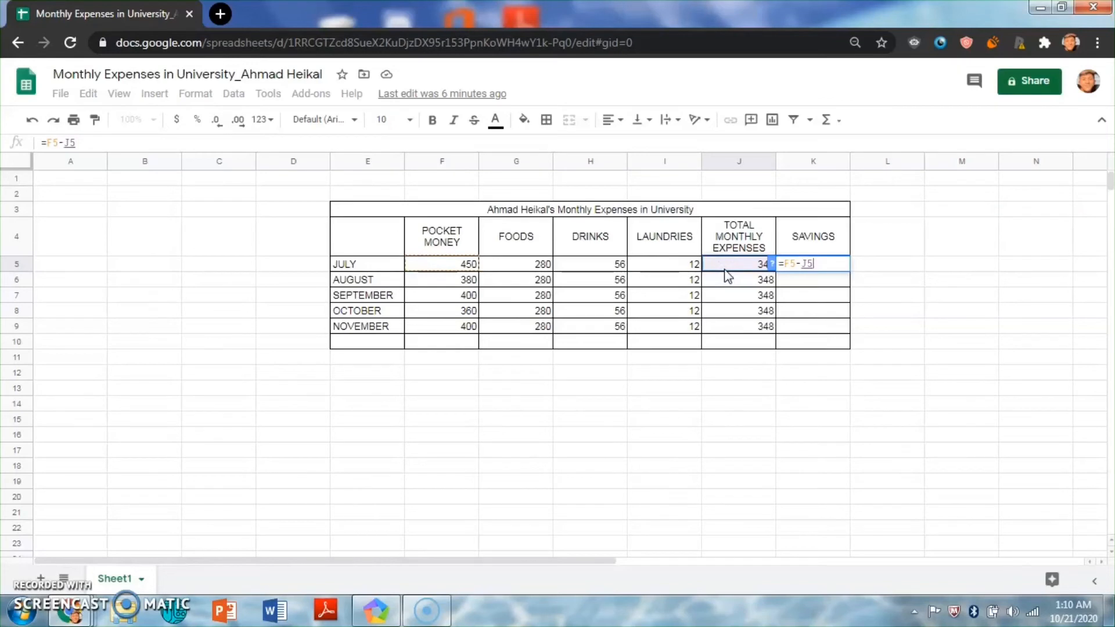
pyautogui.press('Return')
# - Fill the K5 savings formula down to K9 for the remaining months
pyautogui.click(846, 270)
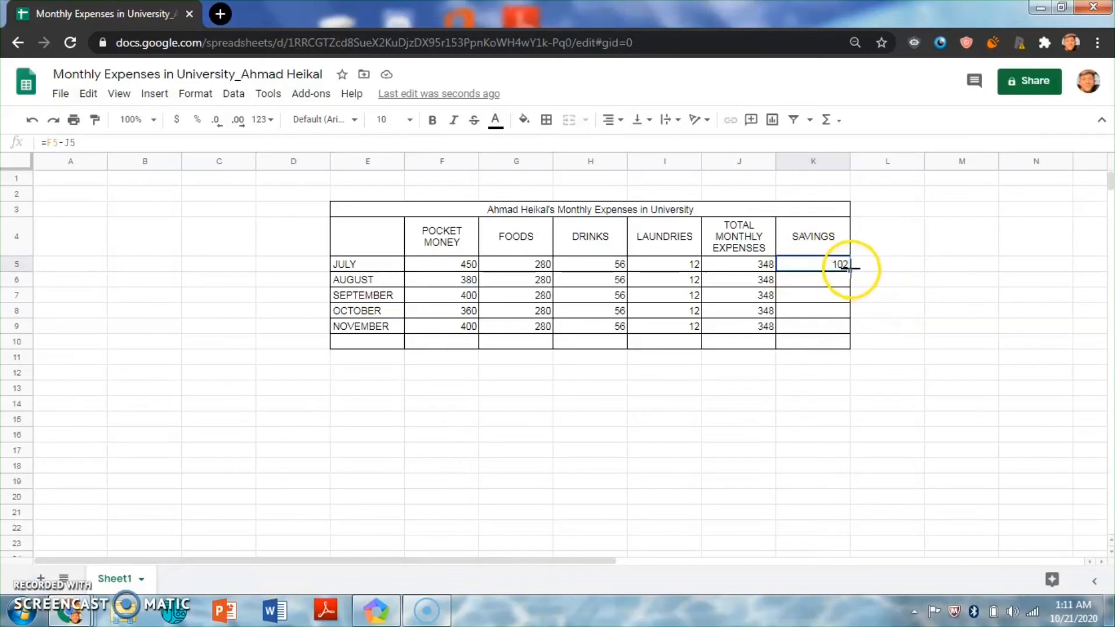
pyautogui.moveTo(852, 271); pyautogui.dragTo(857, 335)
pyautogui.click(829, 348)
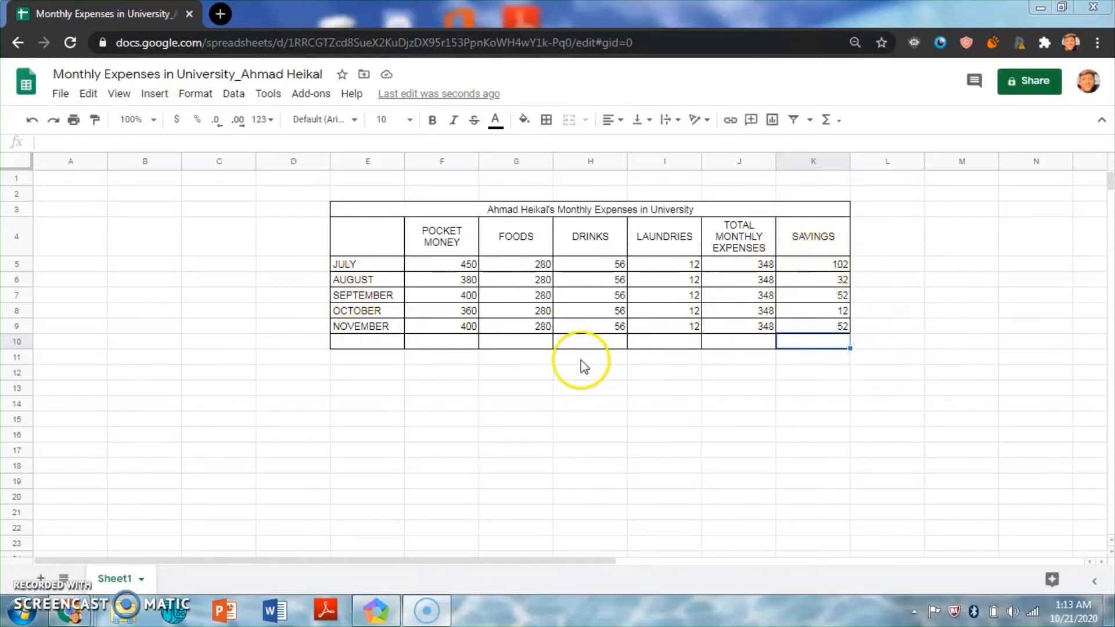
# - Type the label TOTAL into cell E10
pyautogui.click(376, 343)
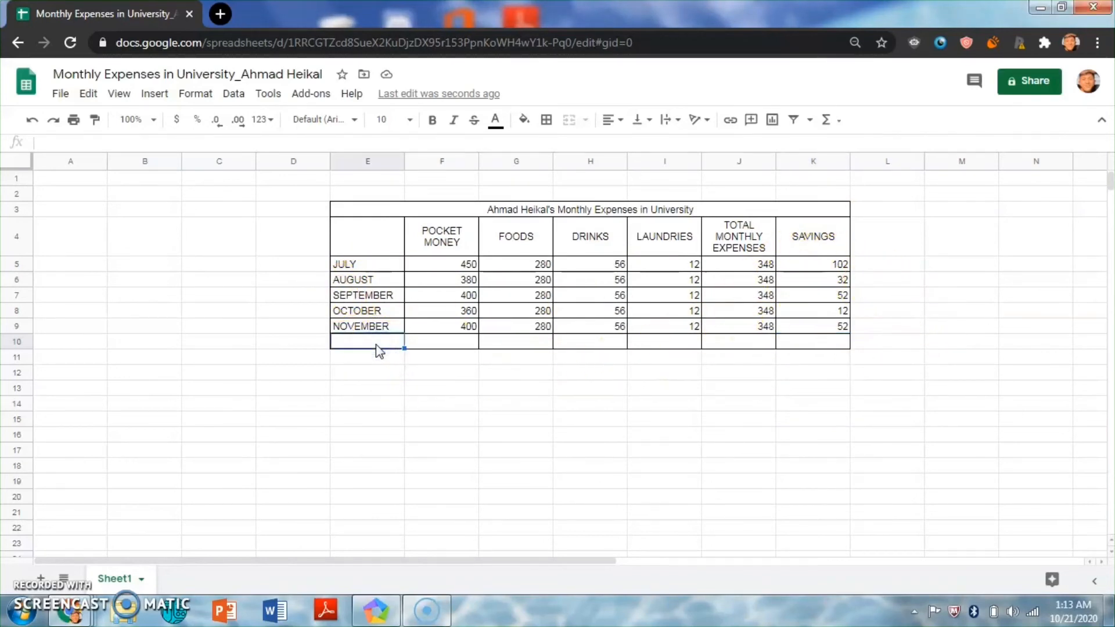
pyautogui.write('TOTAL')
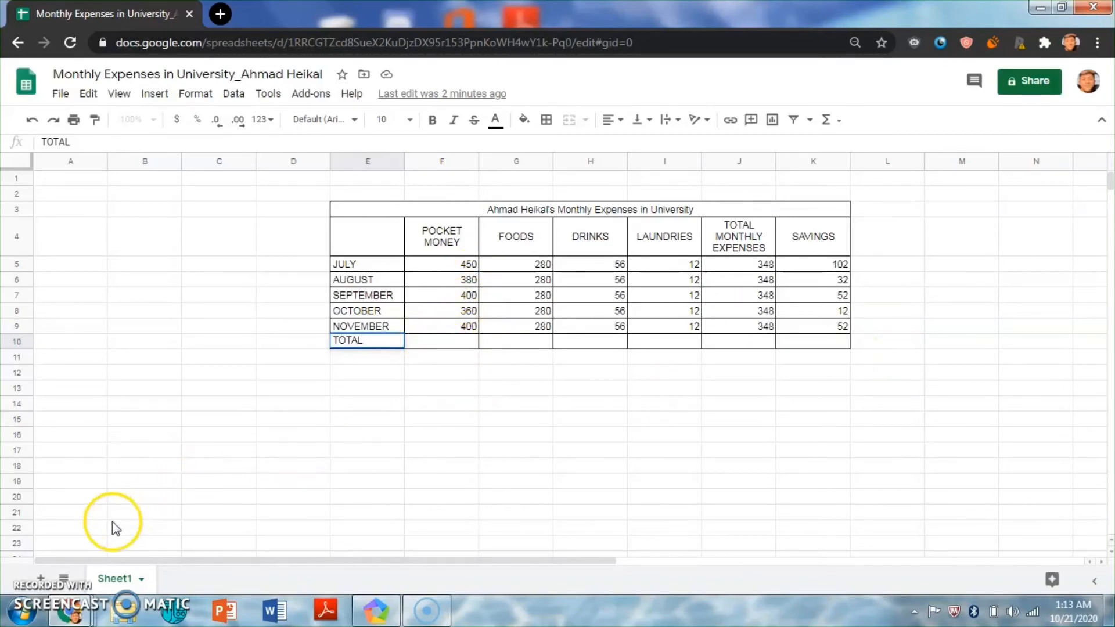
pyautogui.click(363, 326)
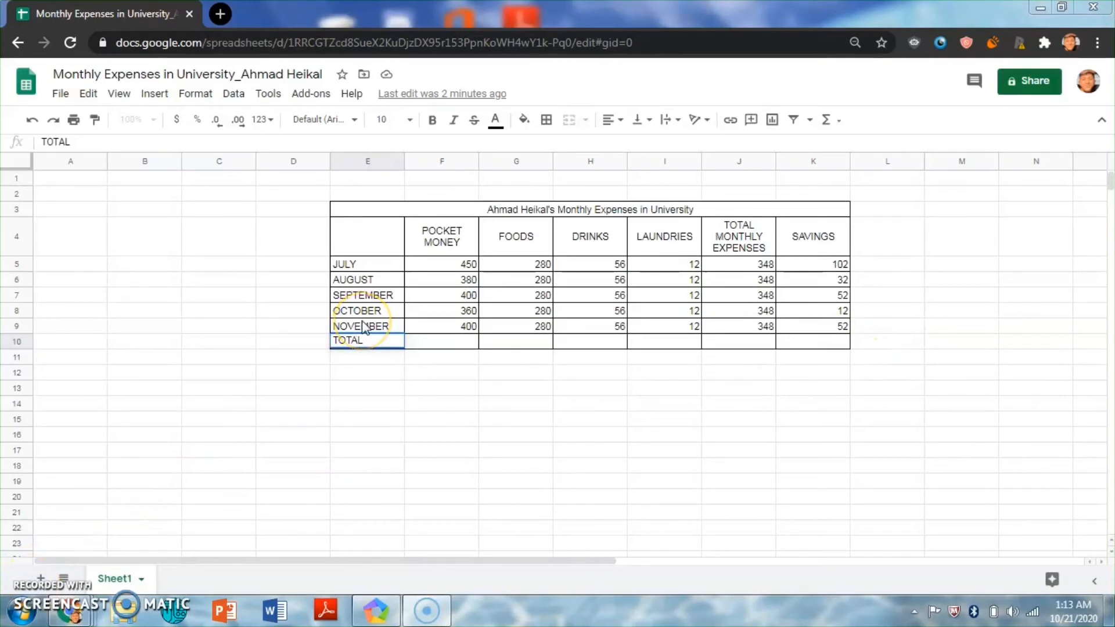
pyautogui.click(374, 324)
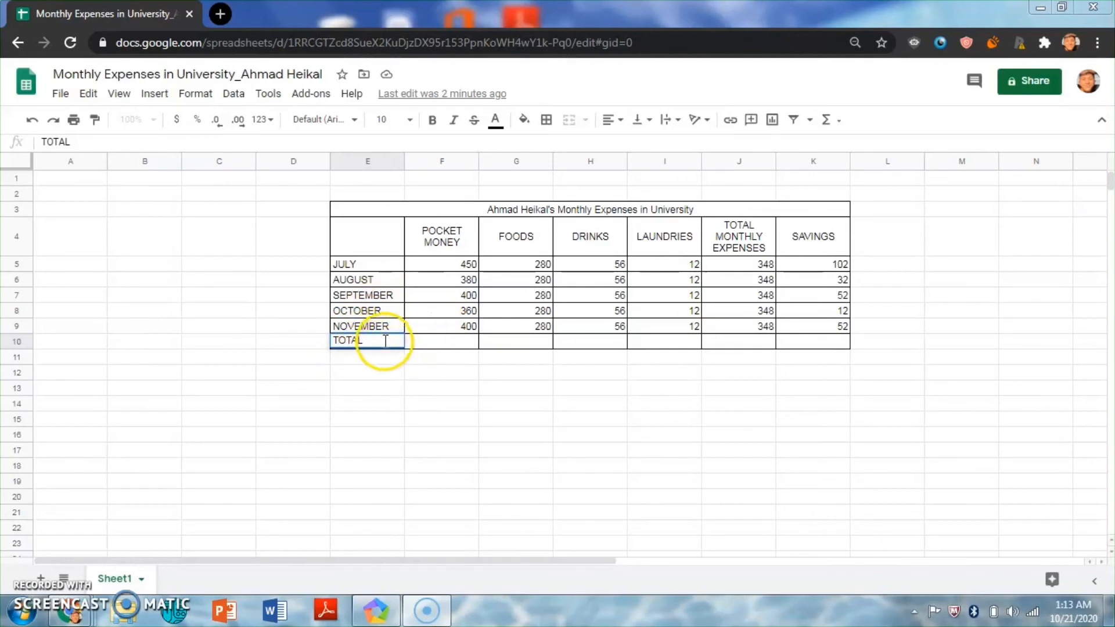
pyautogui.doubleClick(381, 343)
# - Give the total row E10:K10 a double-line bottom border
pyautogui.keyDown('shift'); pyautogui.click(784, 346); pyautogui.keyUp('shift')
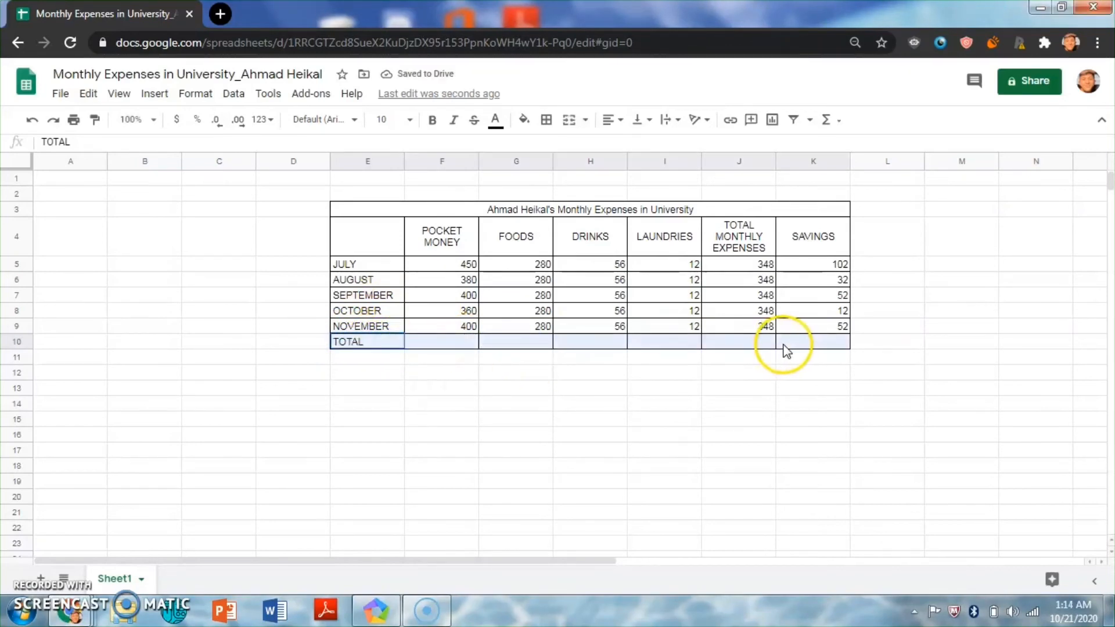
pyautogui.click(546, 120)
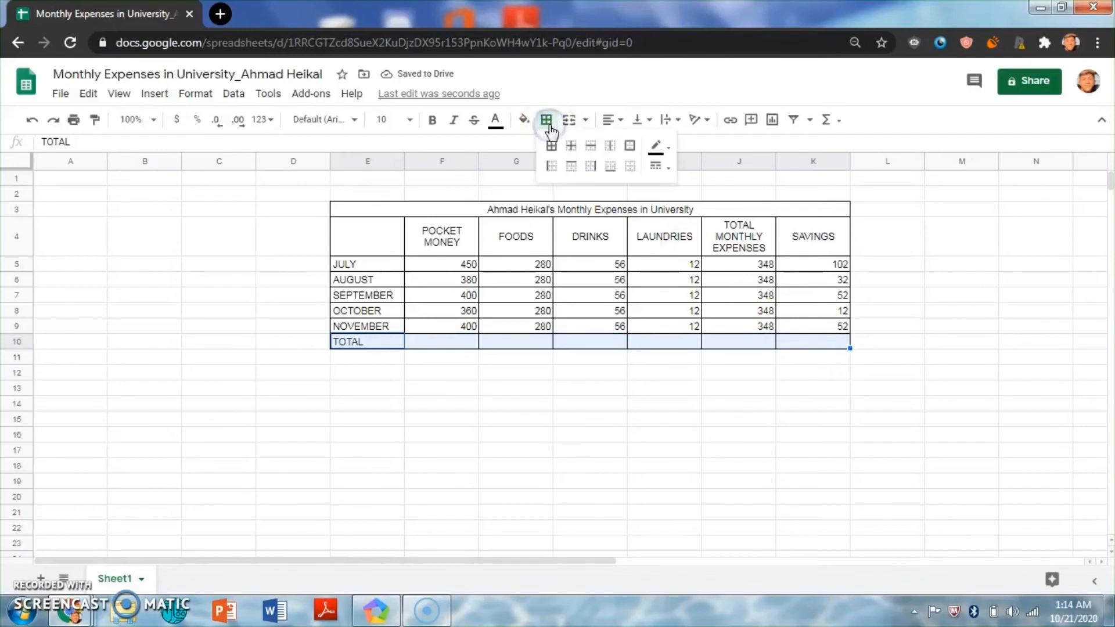
pyautogui.click(610, 167)
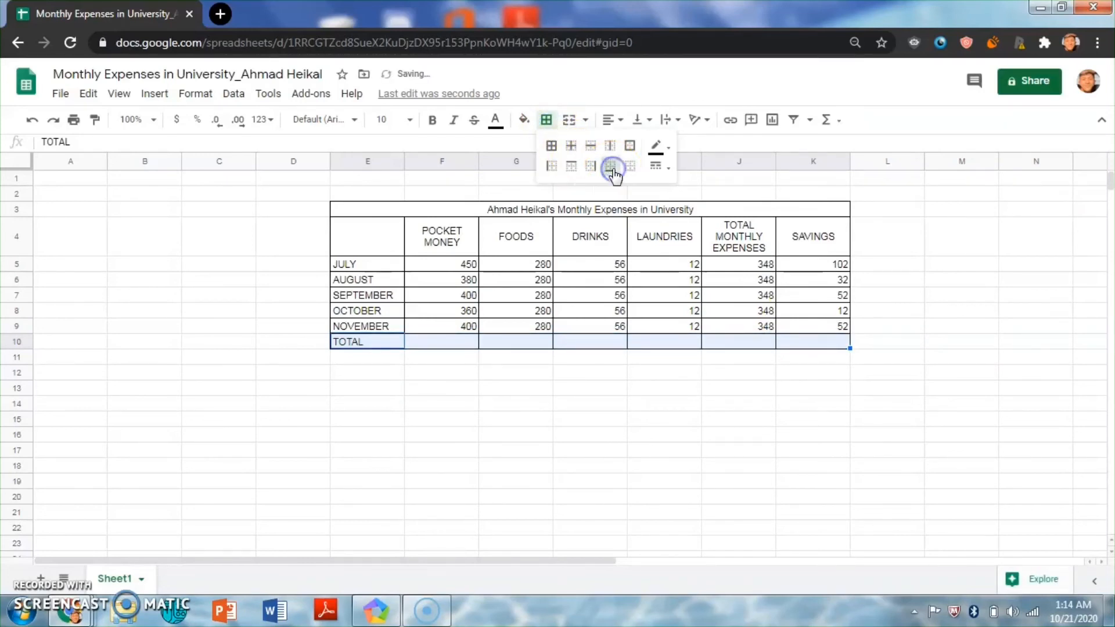
pyautogui.click(660, 166)
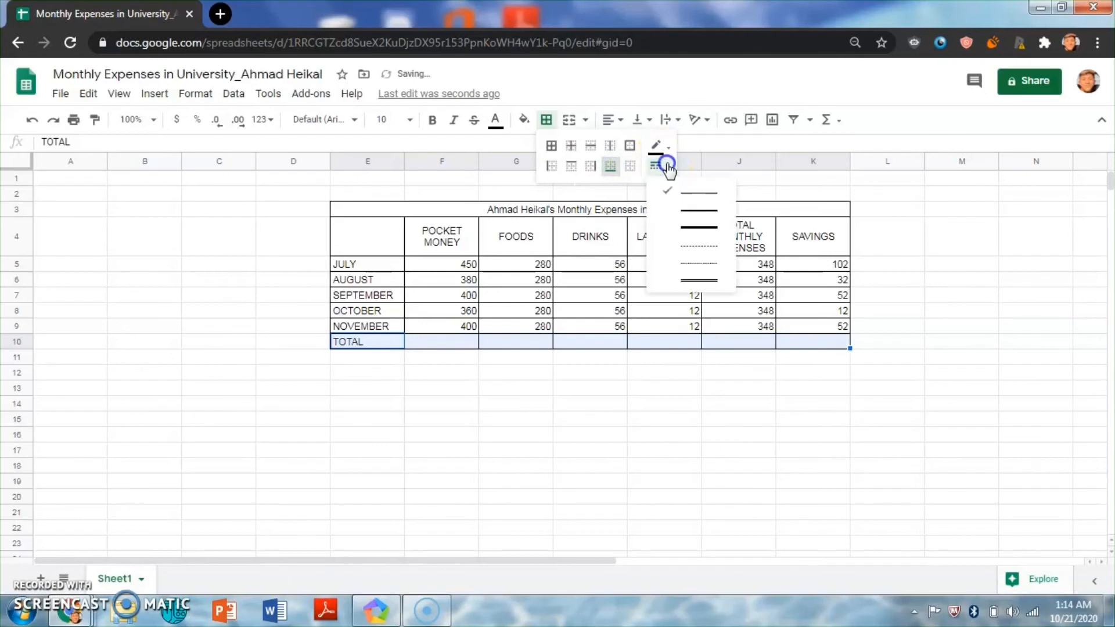
pyautogui.click(706, 281)
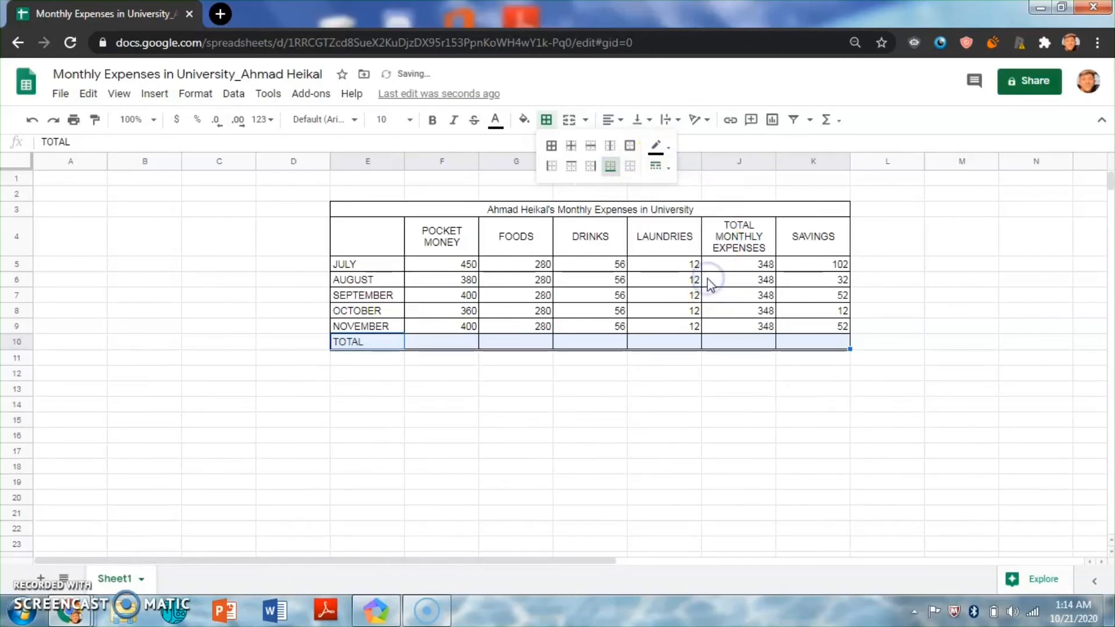
pyautogui.click(591, 419)
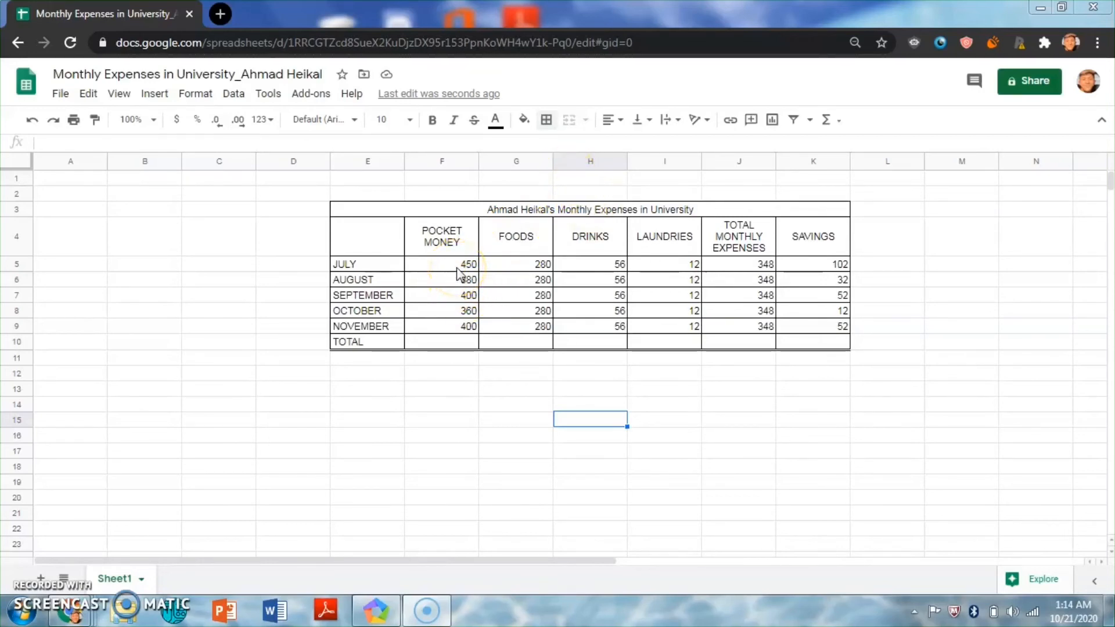
# - Format F5:K9 as RM currency with two decimals, e.g. RM450.00
pyautogui.moveTo(457, 268); pyautogui.dragTo(833, 336)
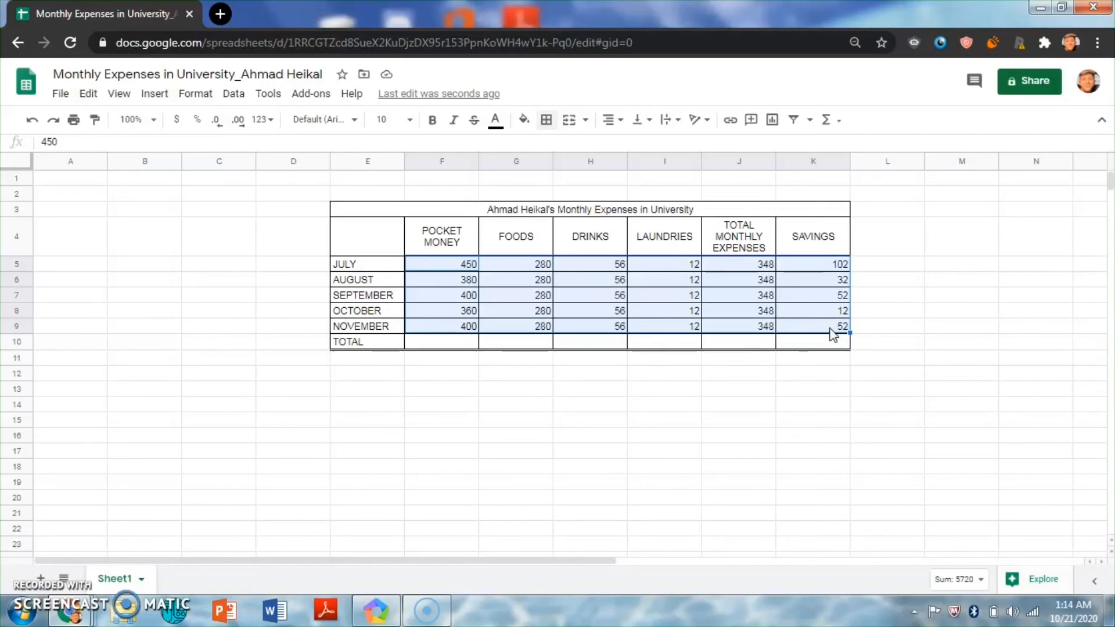
pyautogui.click(268, 122)
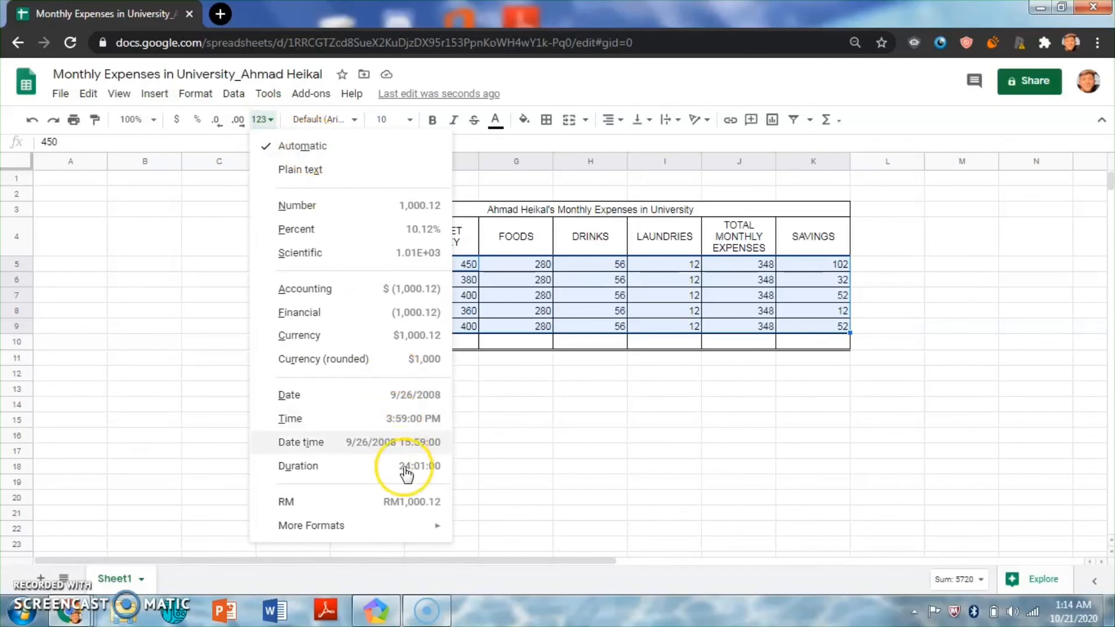
pyautogui.moveTo(423, 529)
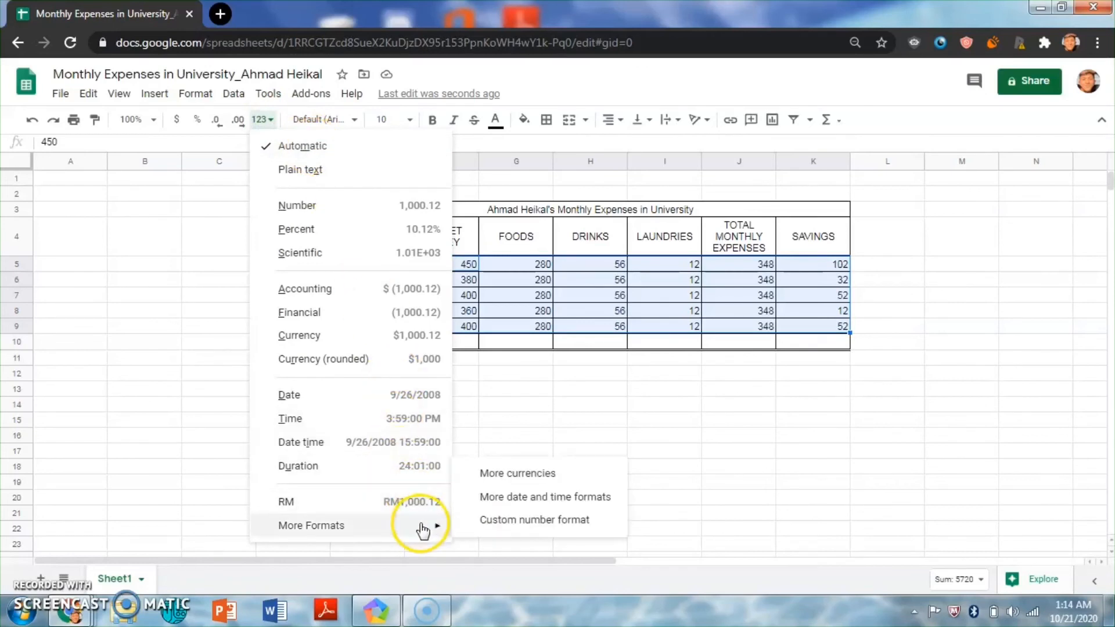
pyautogui.click(494, 484)
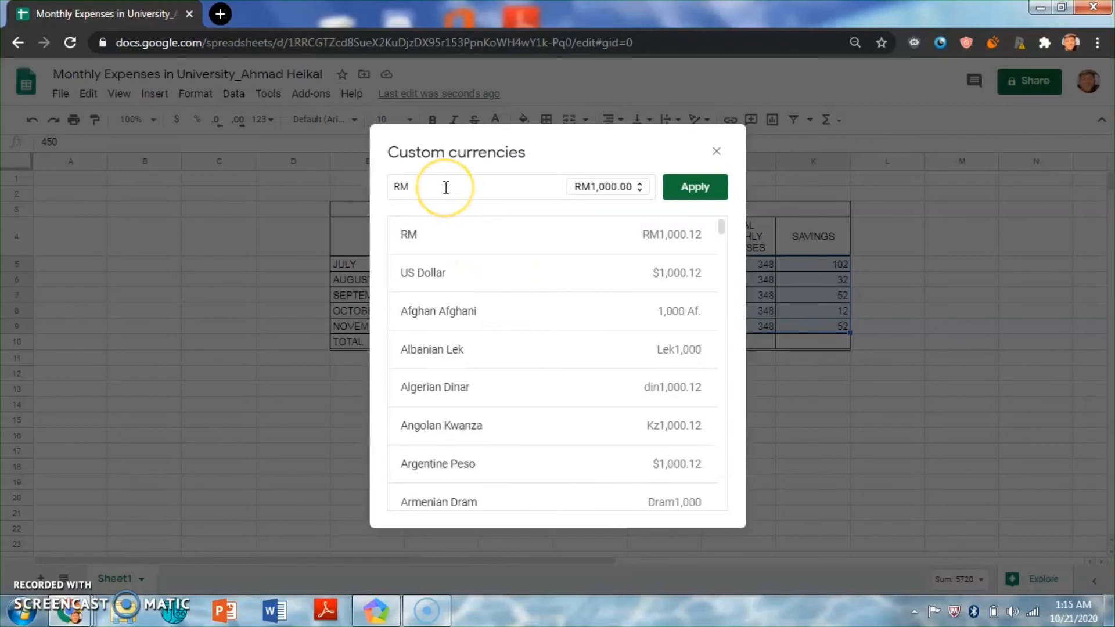
pyautogui.click(623, 225)
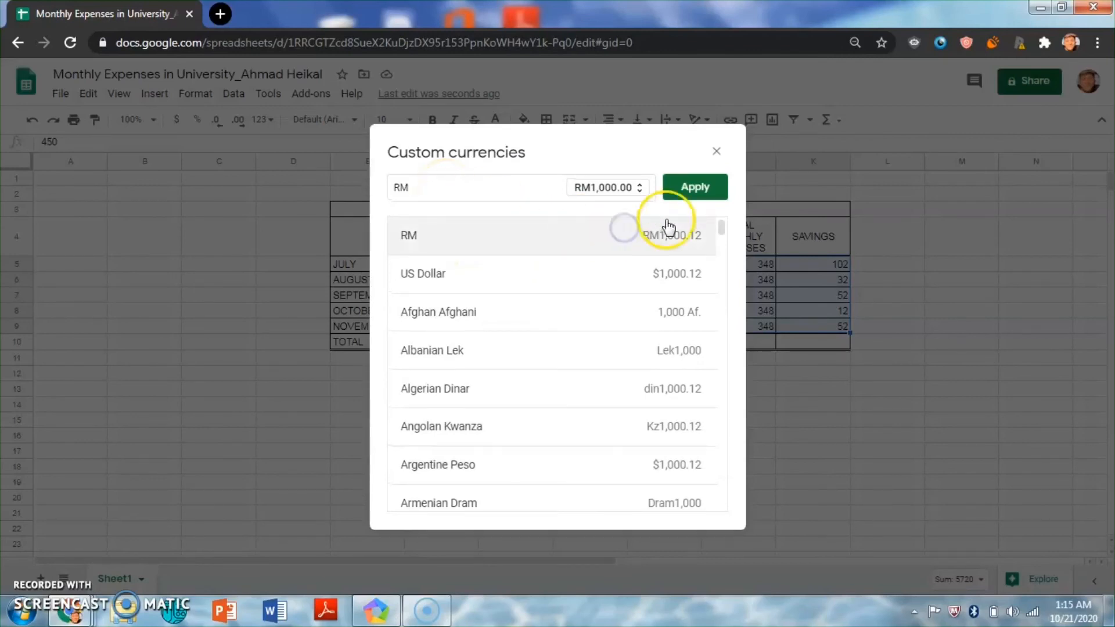
pyautogui.click(695, 188)
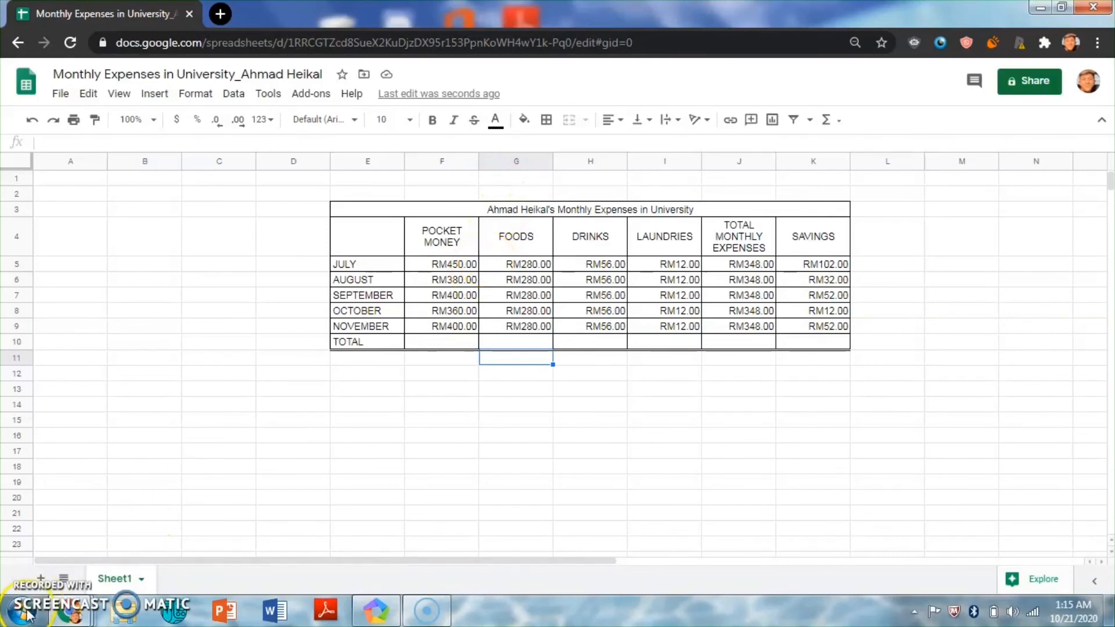
# - Total the pocket money column in F10 with =SUM(F5:F9)
pyautogui.click(416, 345)
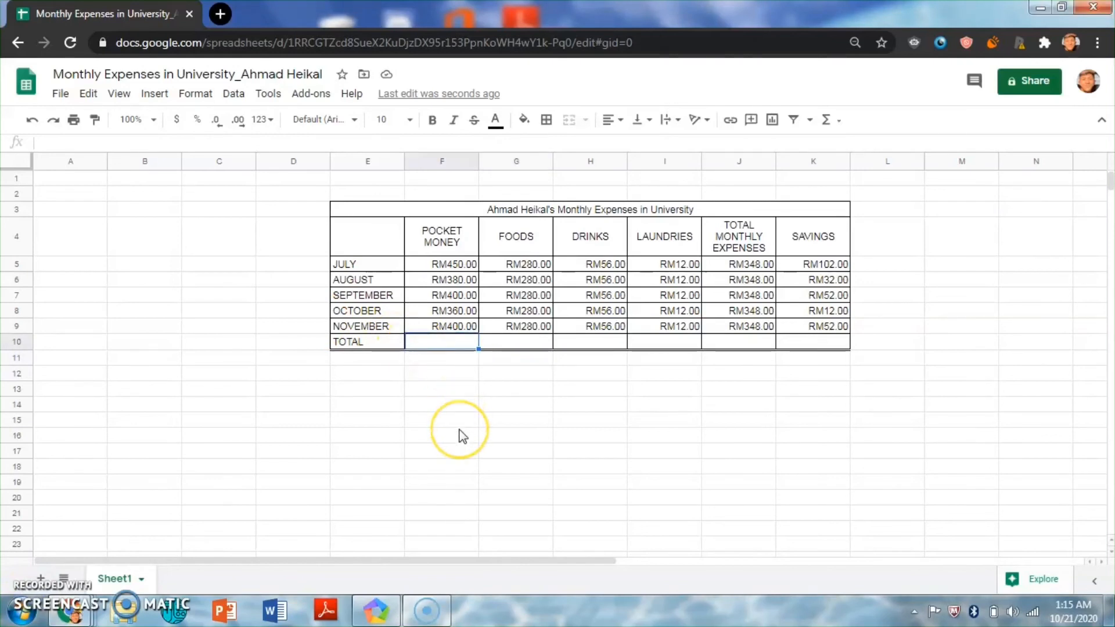
pyautogui.write('=SUM')
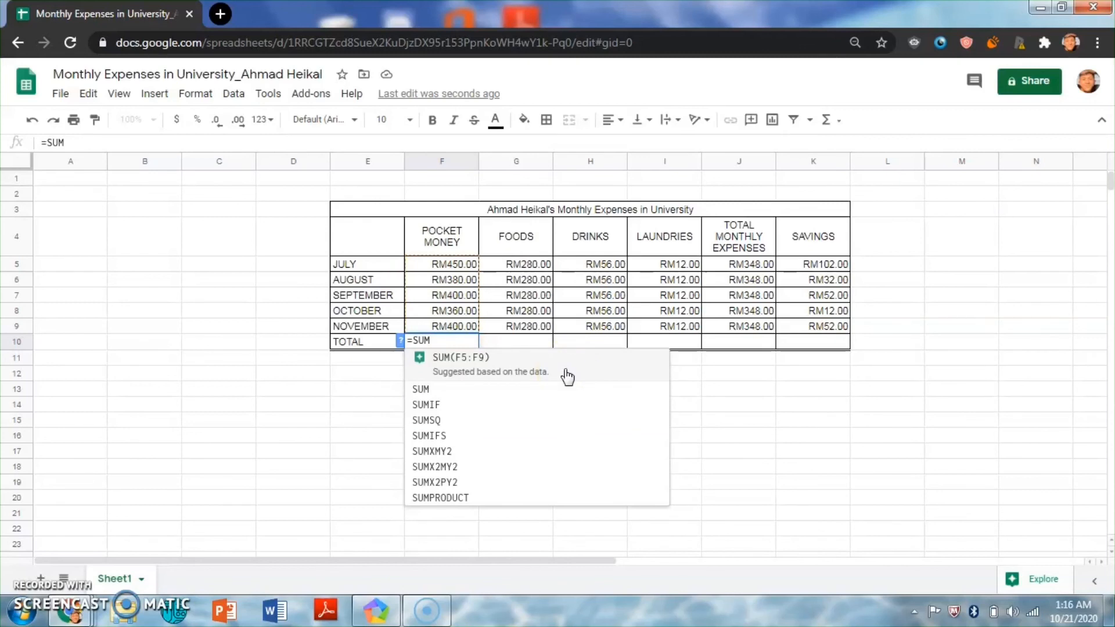
pyautogui.click(568, 374)
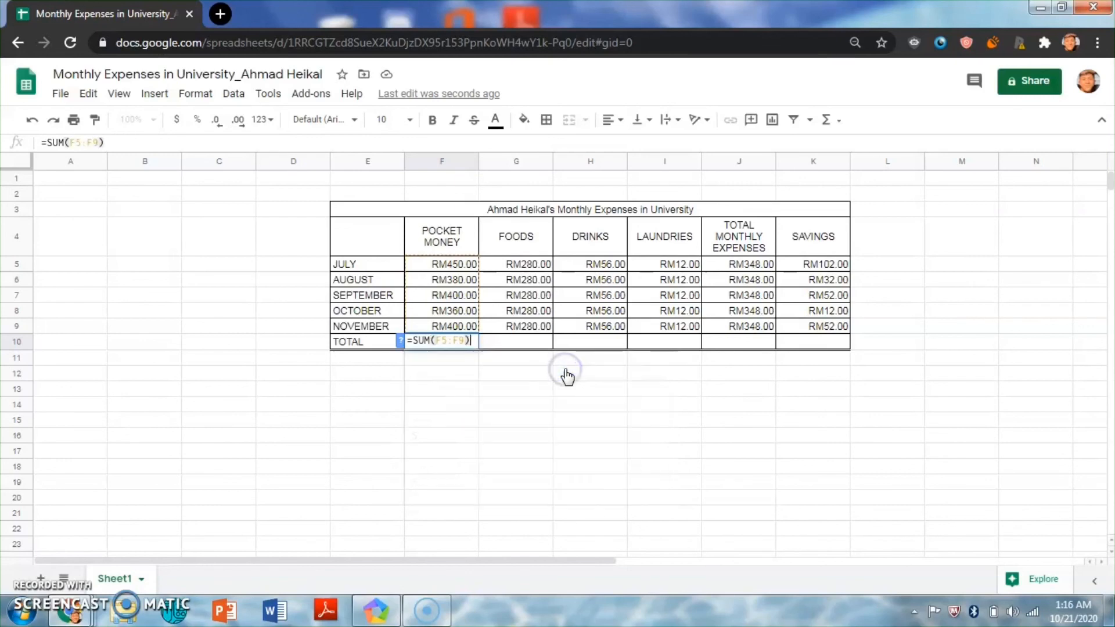
pyautogui.press('Return')
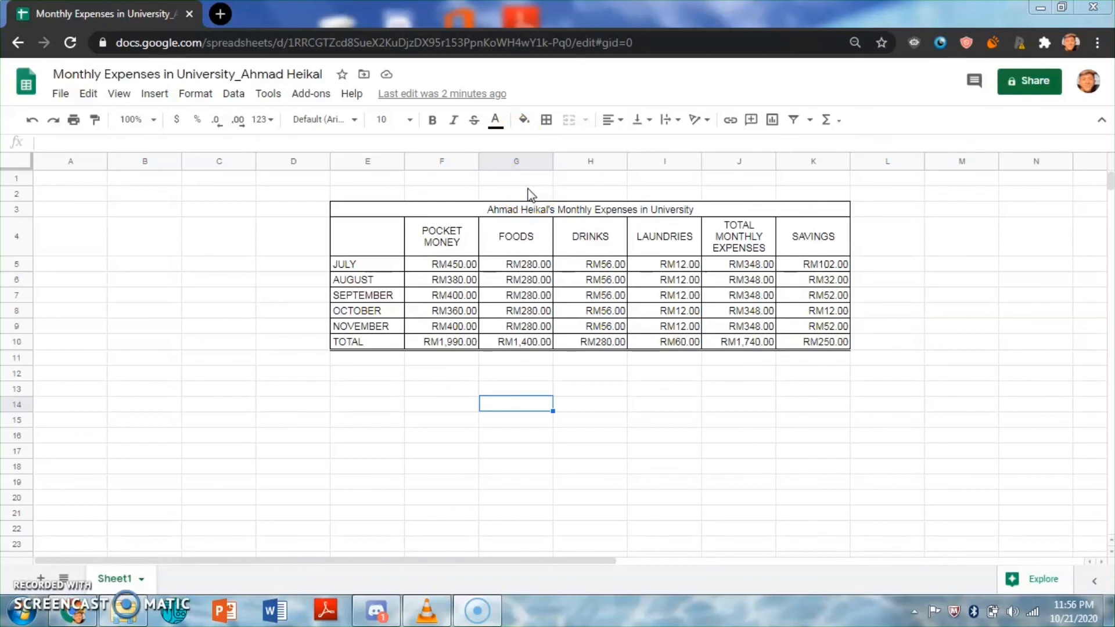
# - Fill the title yellow, the body E4:K9 light pink, and the total row E10:K10 green
pyautogui.click(434, 210)
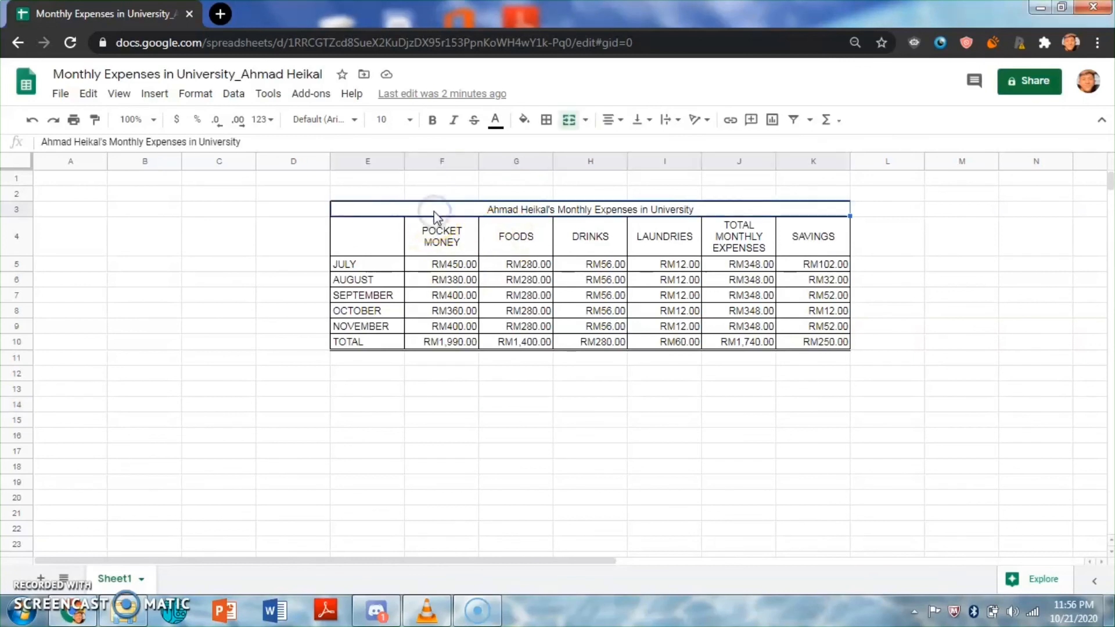
pyautogui.click(523, 119)
pyautogui.click(578, 184)
pyautogui.moveTo(356, 250); pyautogui.dragTo(825, 325)
pyautogui.click(523, 119)
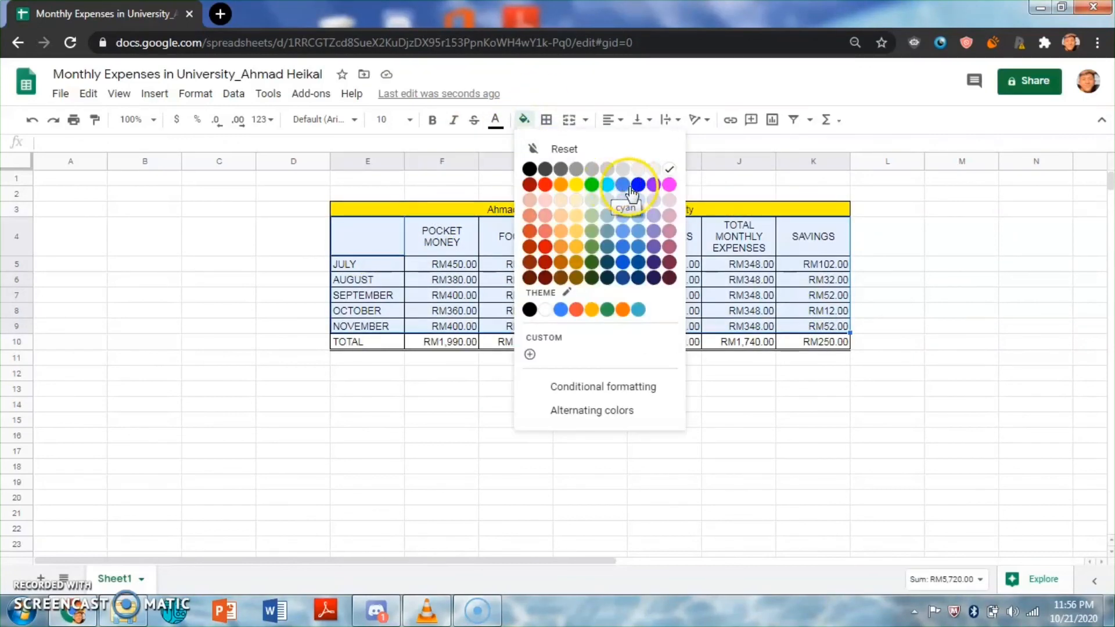
pyautogui.click(545, 200)
pyautogui.moveTo(366, 342); pyautogui.dragTo(813, 344)
pyautogui.click(523, 119)
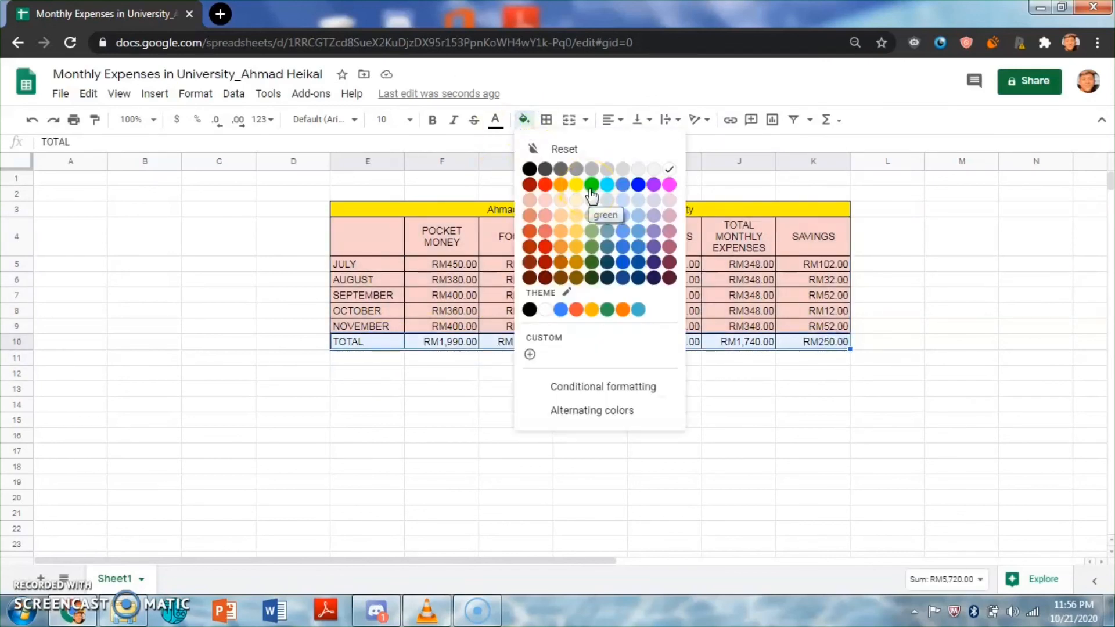
pyautogui.click(589, 185)
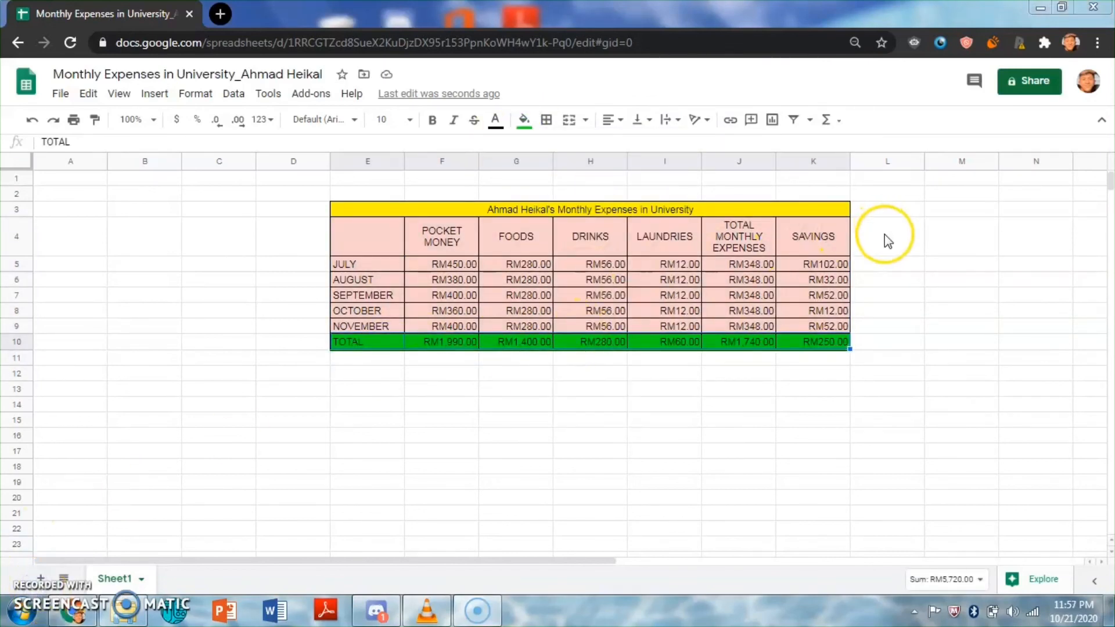